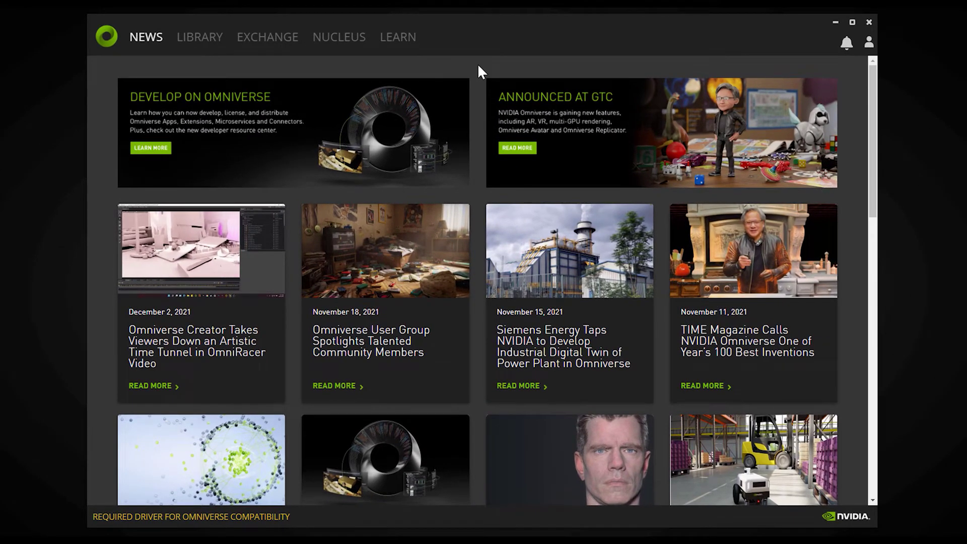
Show the installed Omniverse Create app's details page in the Library.
left_click(200, 38)
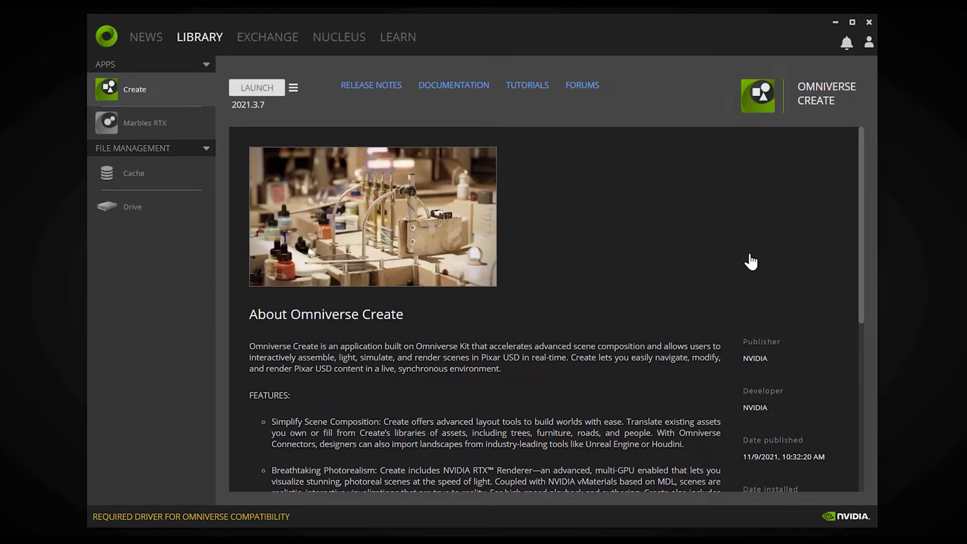
scroll(864, 169, "down", 1)
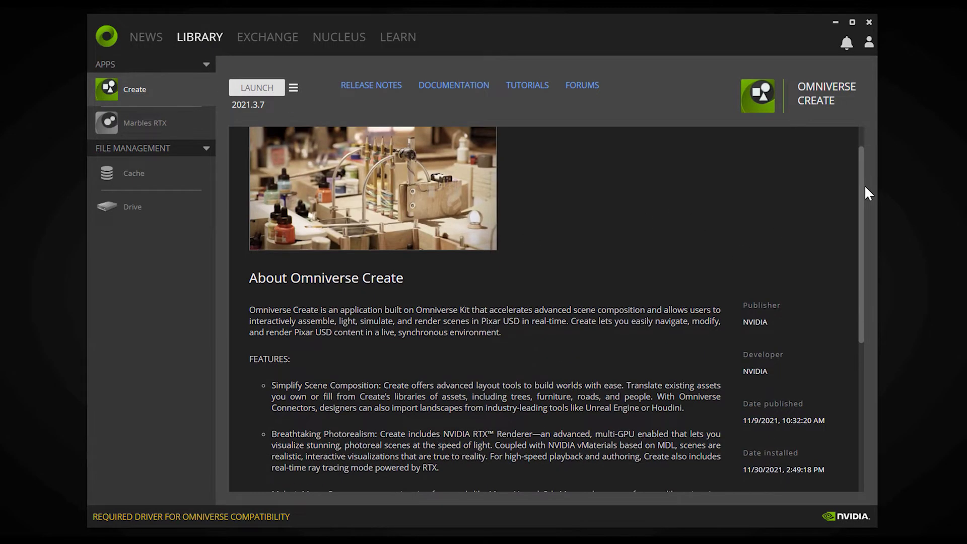
scroll(867, 185, "up", 1)
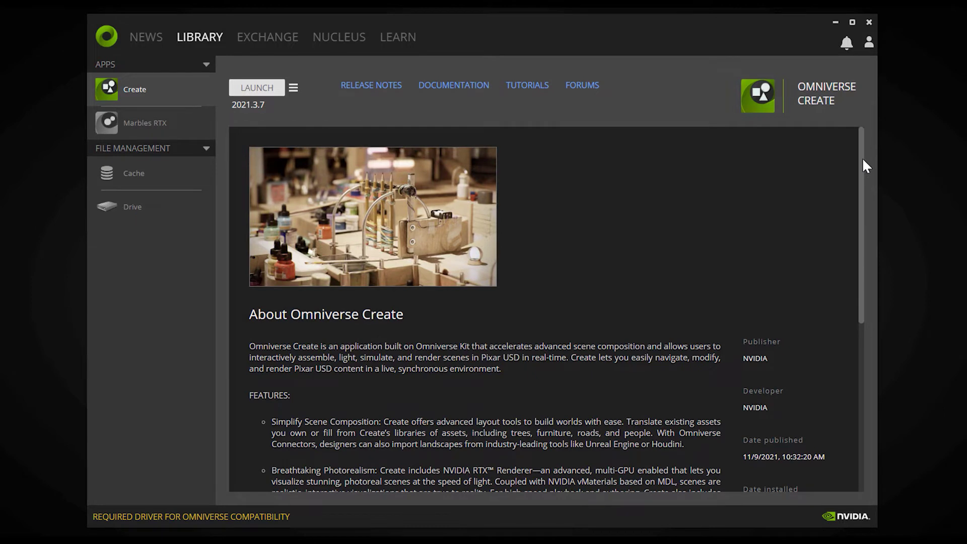
scroll(862, 157, "down", 1)
scroll(859, 186, "up", 1)
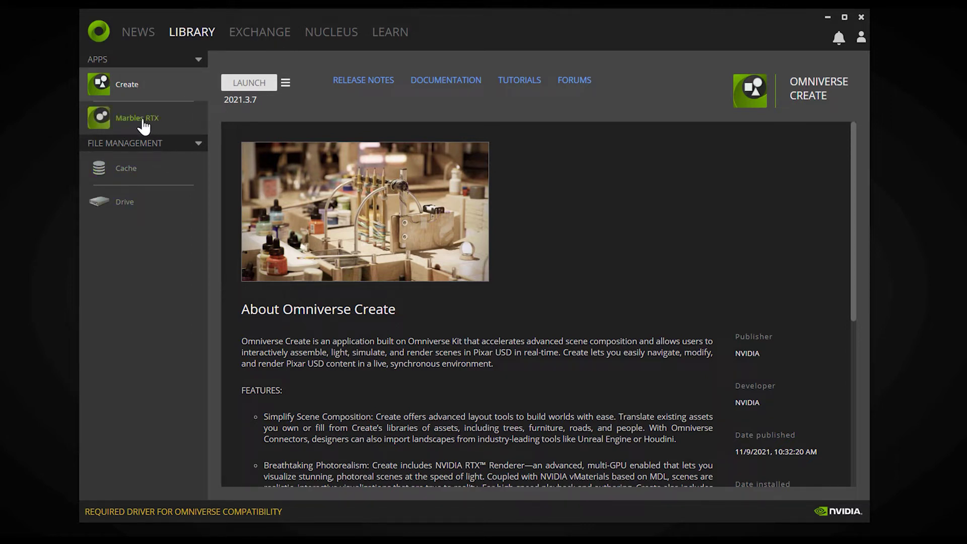
Browse the Exchange apps catalog, then view the localhost Nucleus server's folders.
left_click(255, 38)
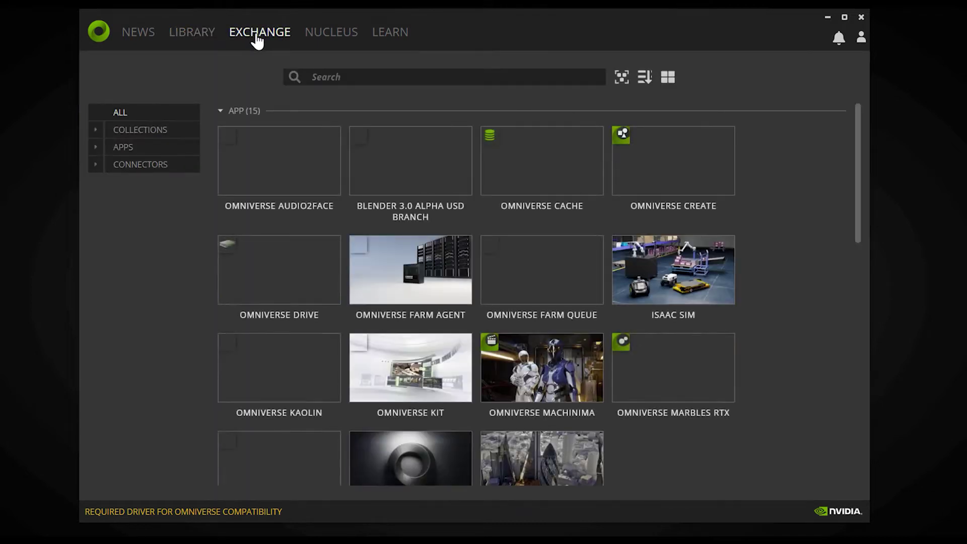
left_click(123, 149)
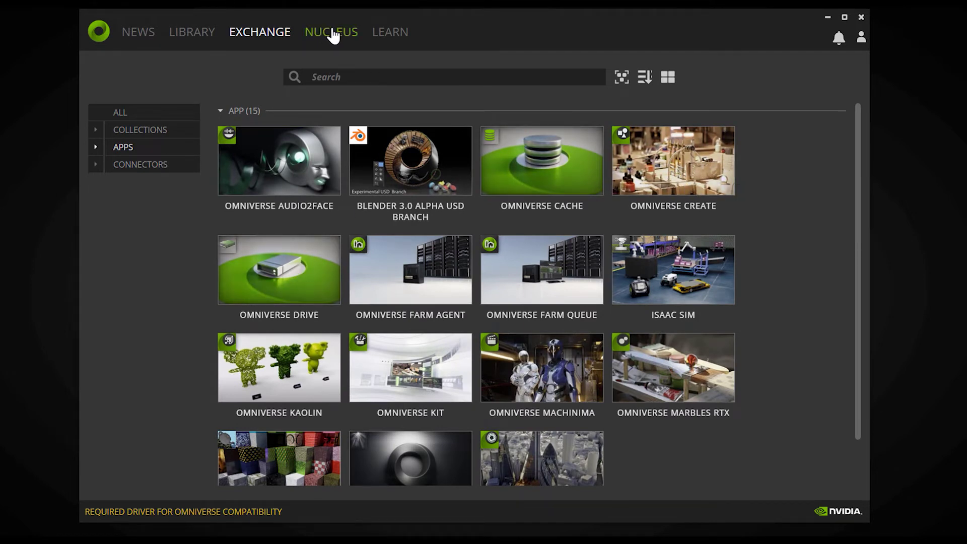
left_click(333, 33)
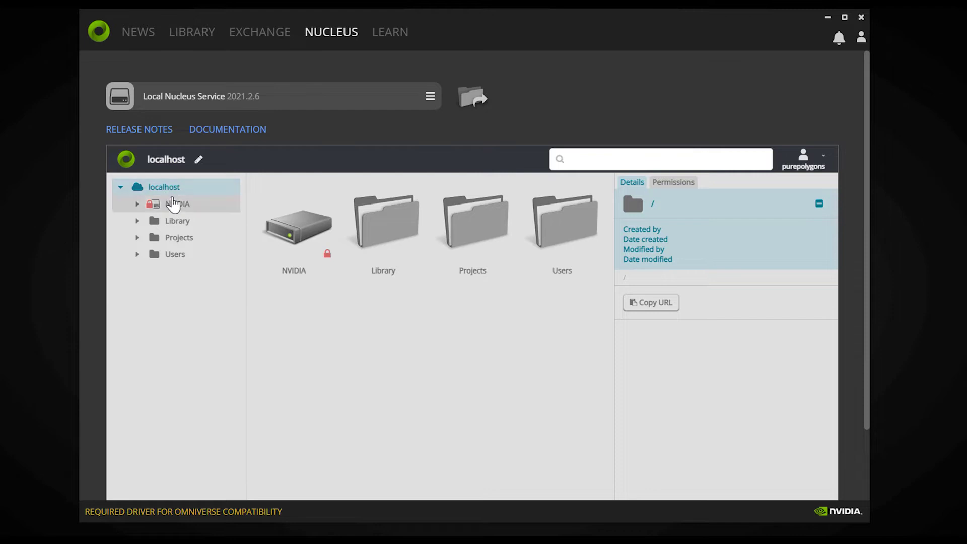
Launch Omniverse Drive, sign in to localhost:3009, and return to Create's details.
left_click(190, 42)
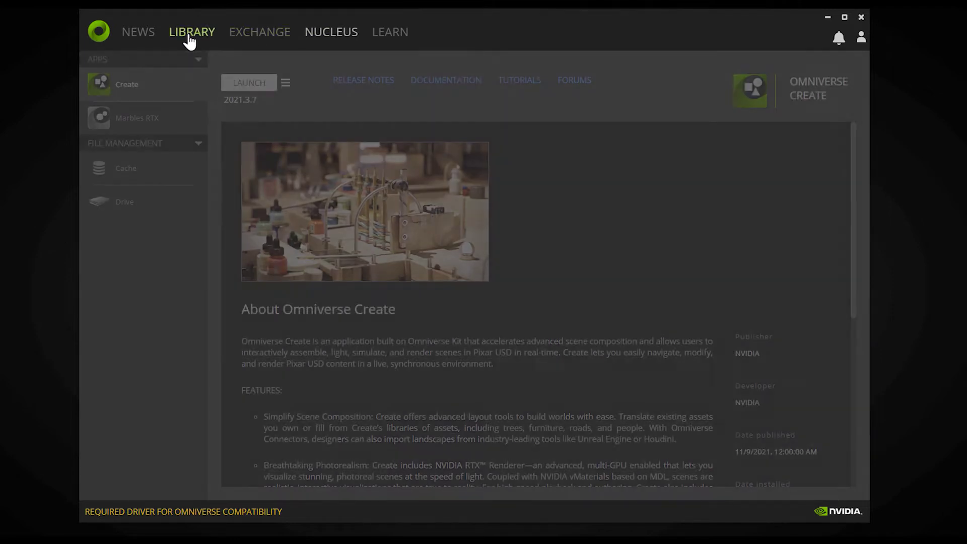
left_click(130, 205)
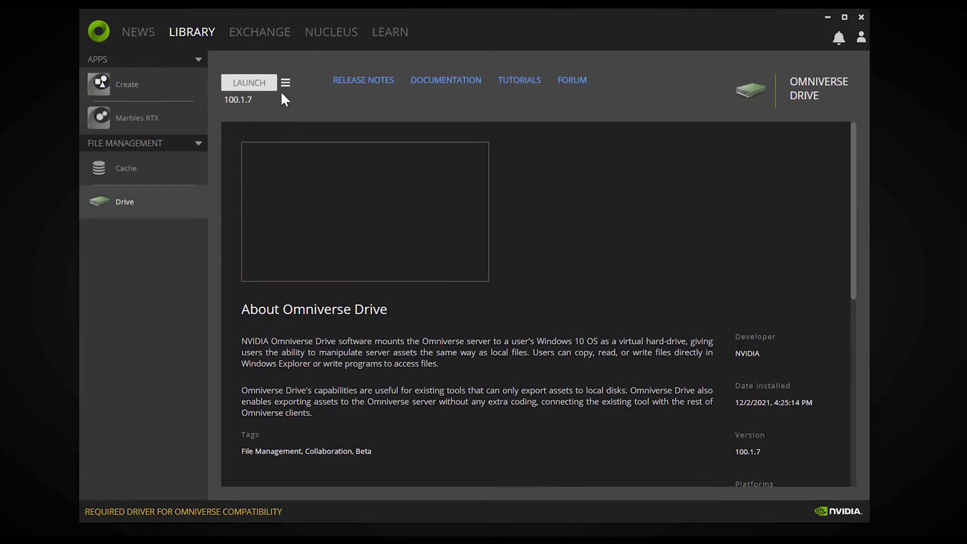
left_click(250, 84)
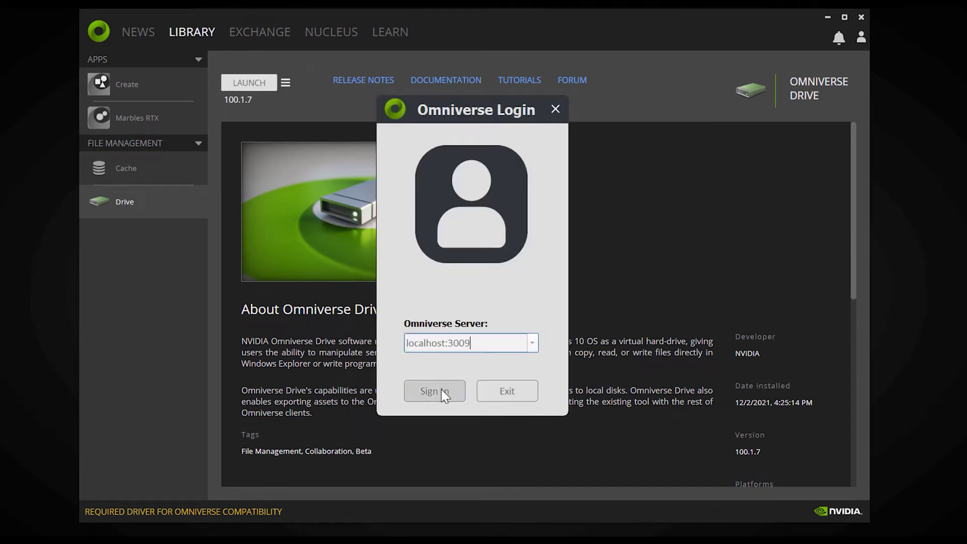
left_click(439, 391)
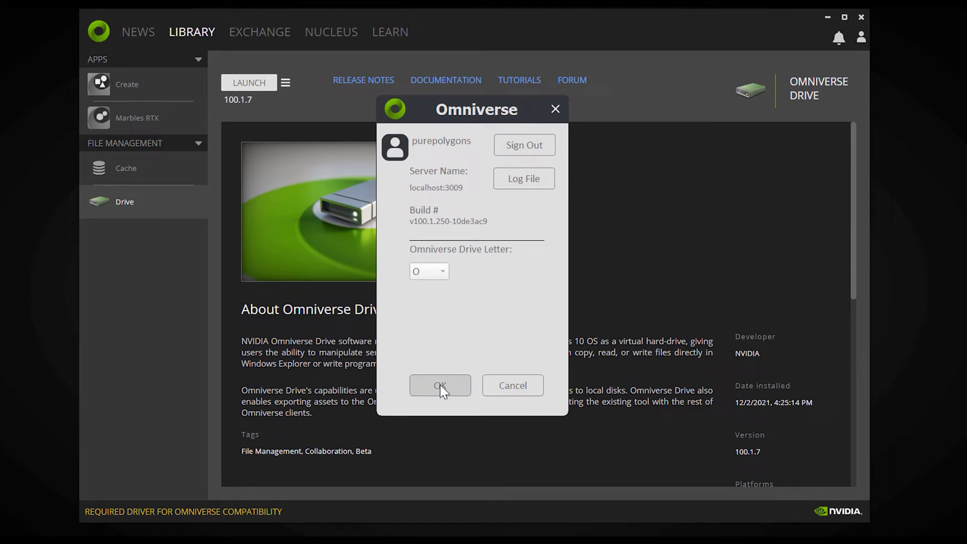
left_click(443, 386)
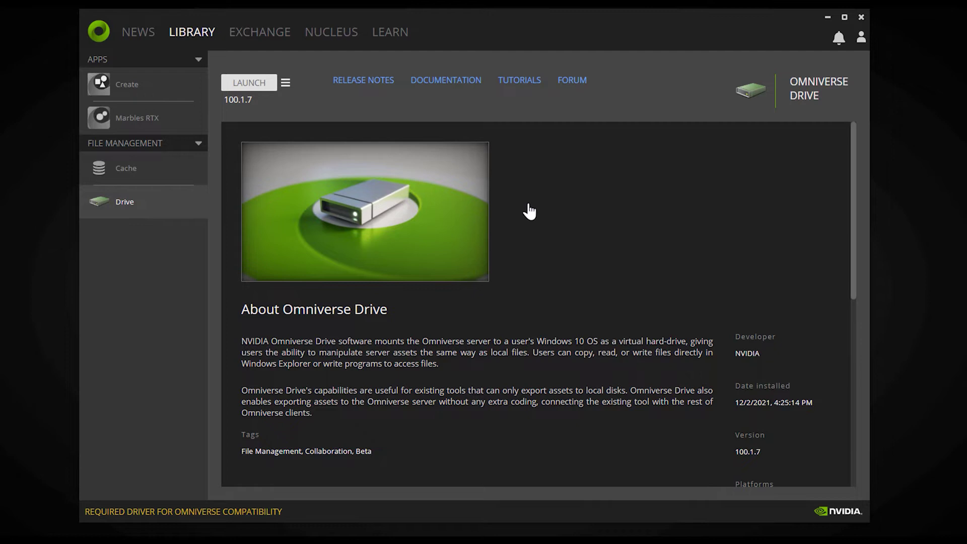
left_click(129, 92)
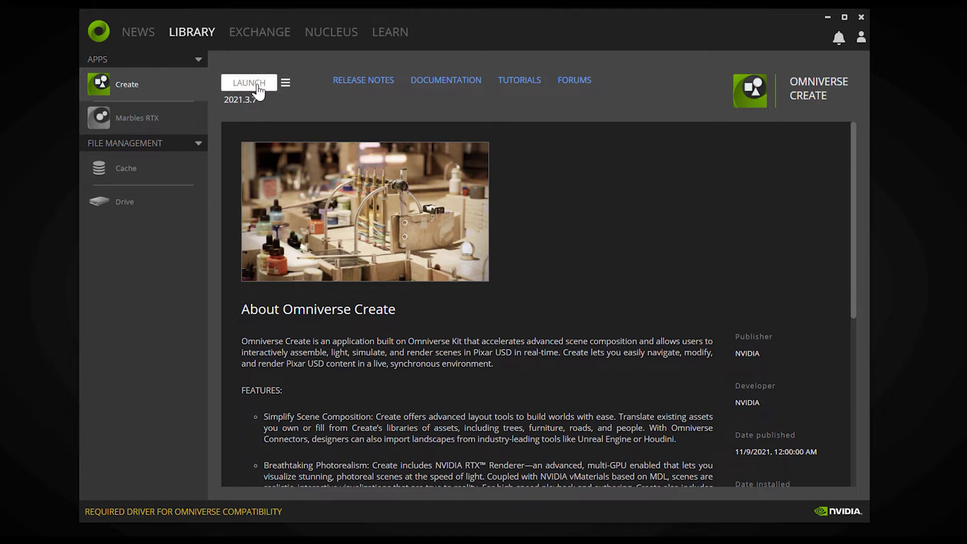
Launch Omniverse Create into a new empty stage with only the default light.
left_click(235, 88)
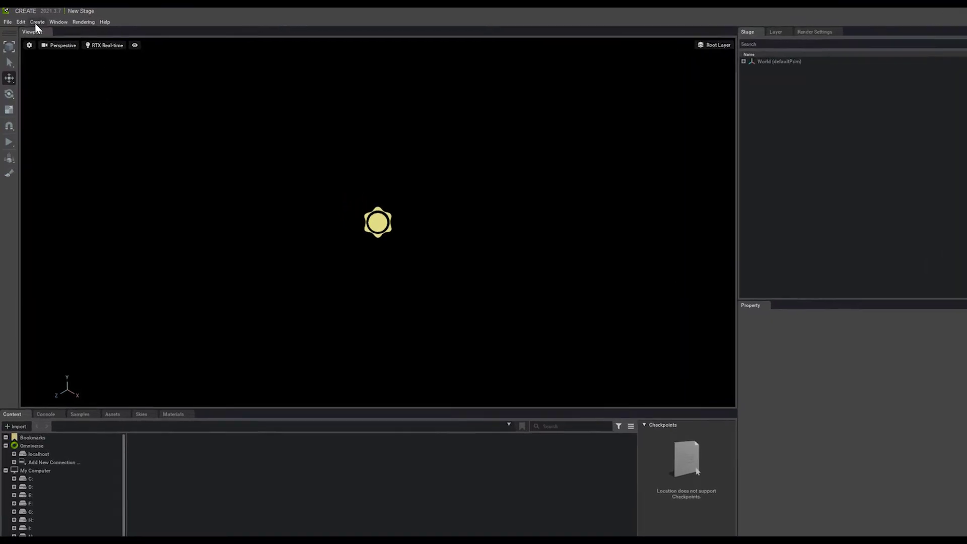
left_click(35, 21)
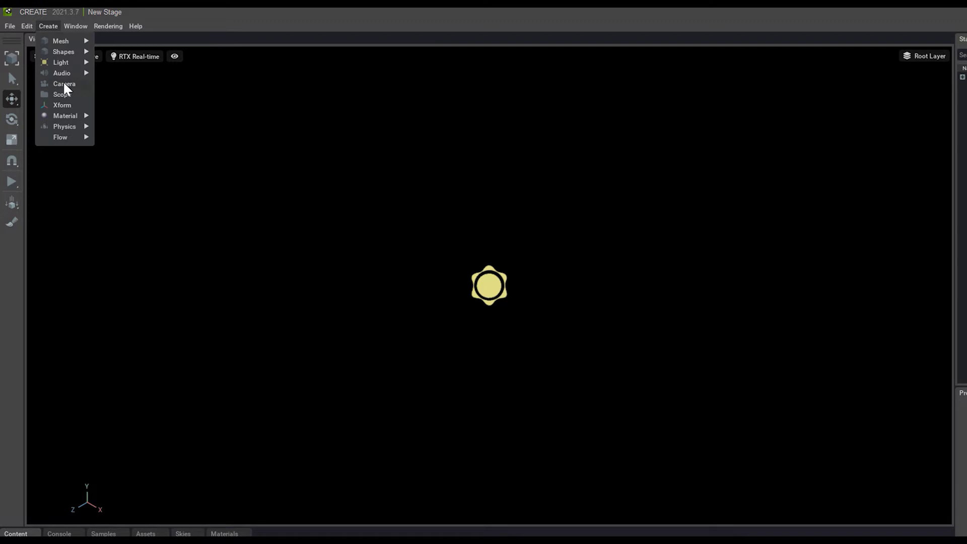
mouse_move(60, 40)
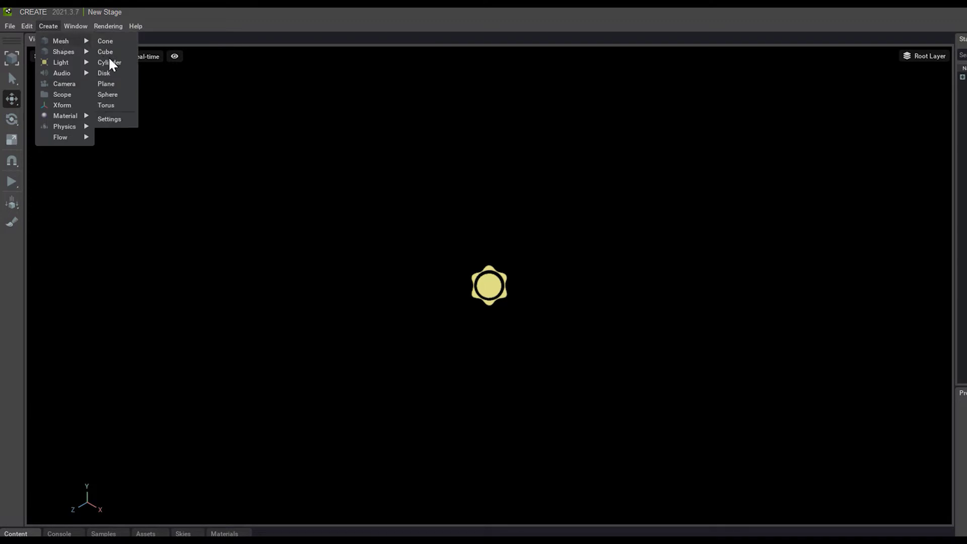
Add a Plane mesh and scale it uniformly to about 2.41.
left_click(107, 84)
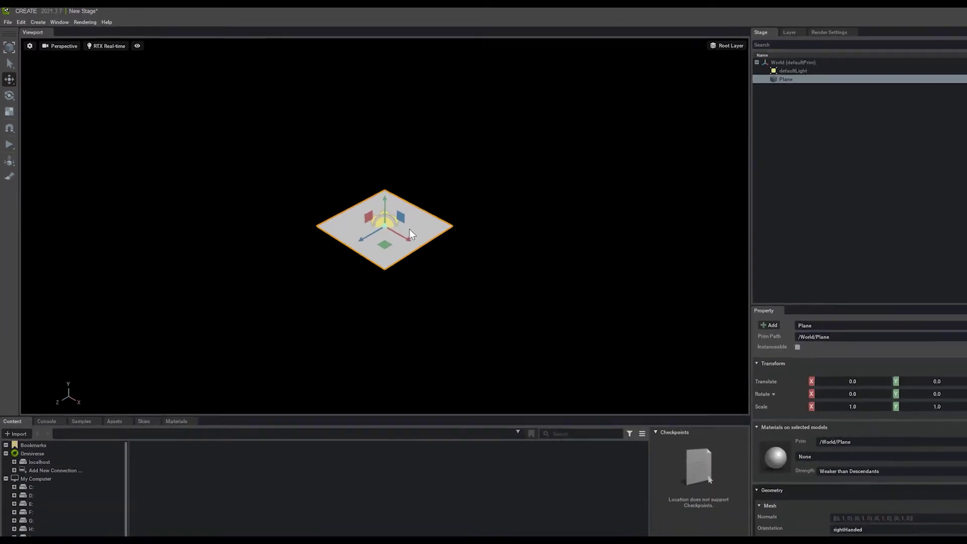
scroll(362, 213, "up", 3)
scroll(393, 200, "down", 1)
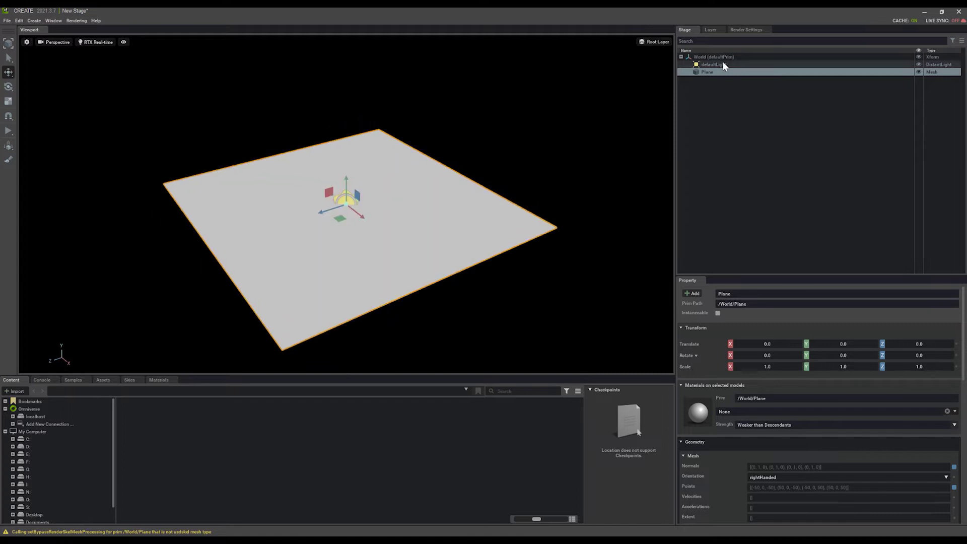
key("r")
left_click_drag(347, 205, 365, 204)
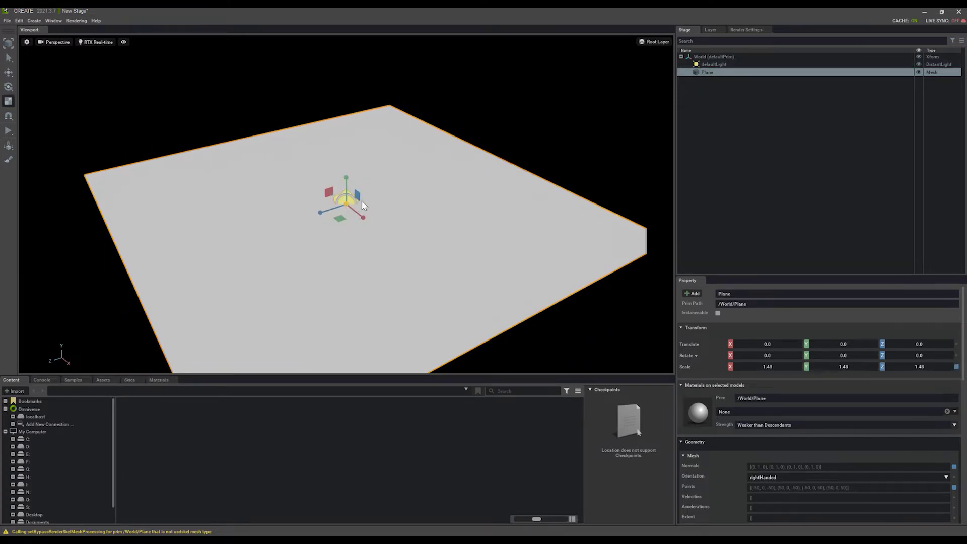
key("w")
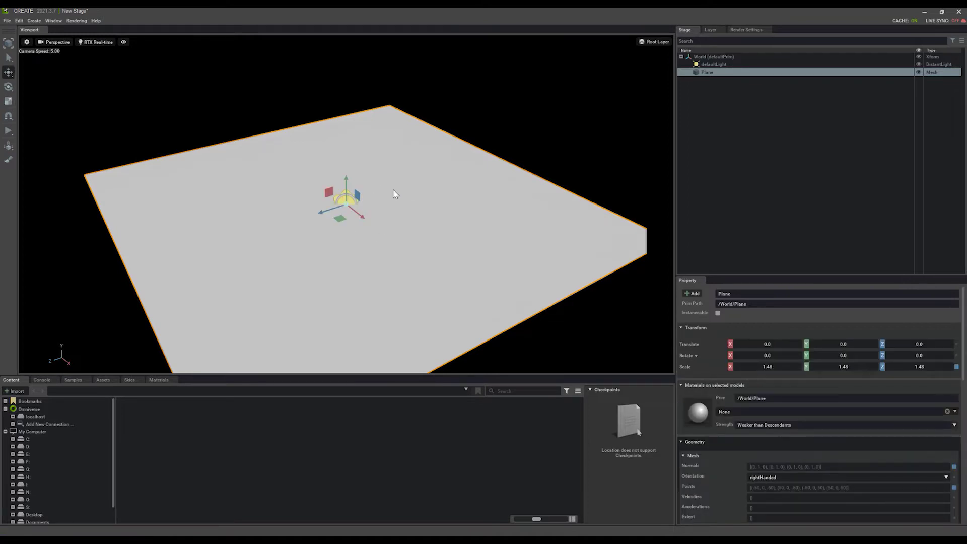
key("r")
left_click_drag(345, 205, 368, 198)
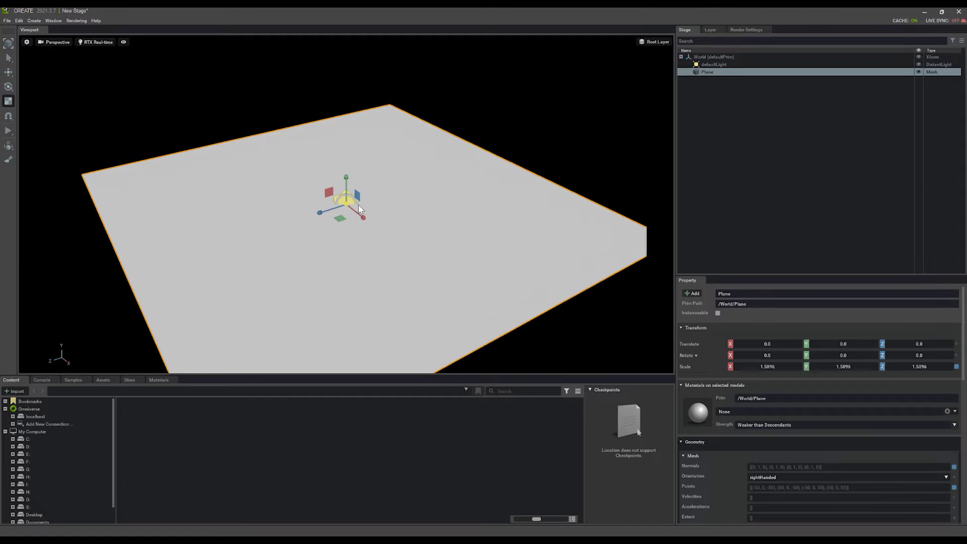
Reposition the plane with the Move tool, undoing a stray move and rotation.
key("w")
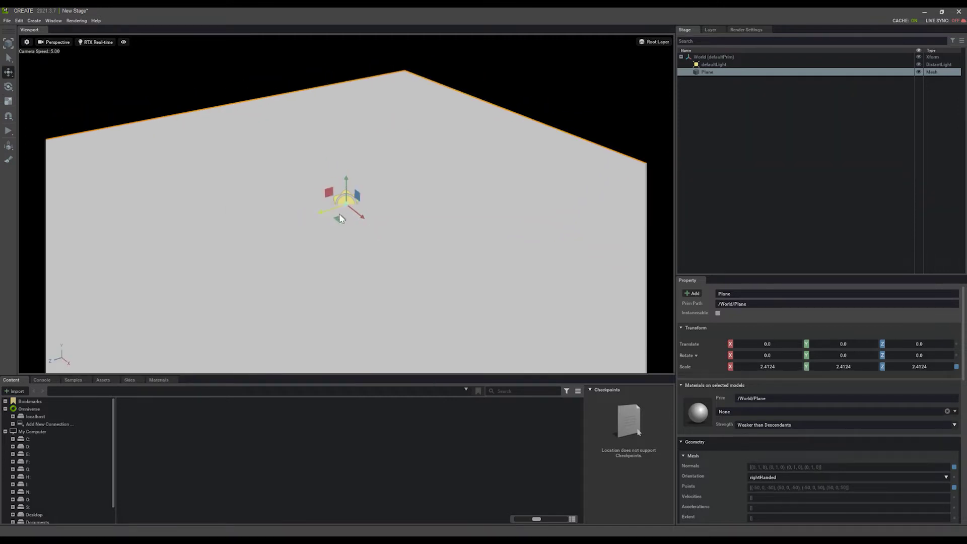
left_click_drag(339, 217, 357, 218)
key("e")
key("ctrl+z")
key("ctrl+z")
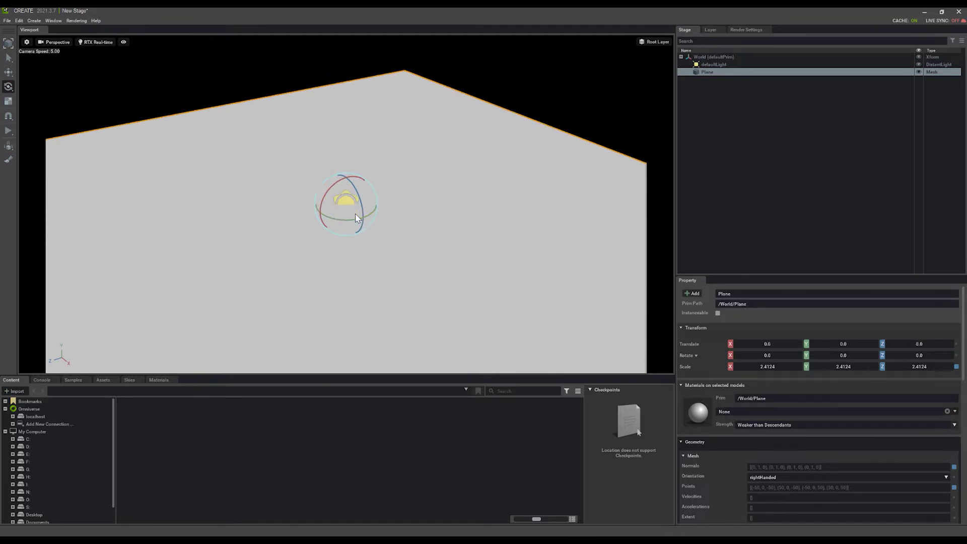
key("w")
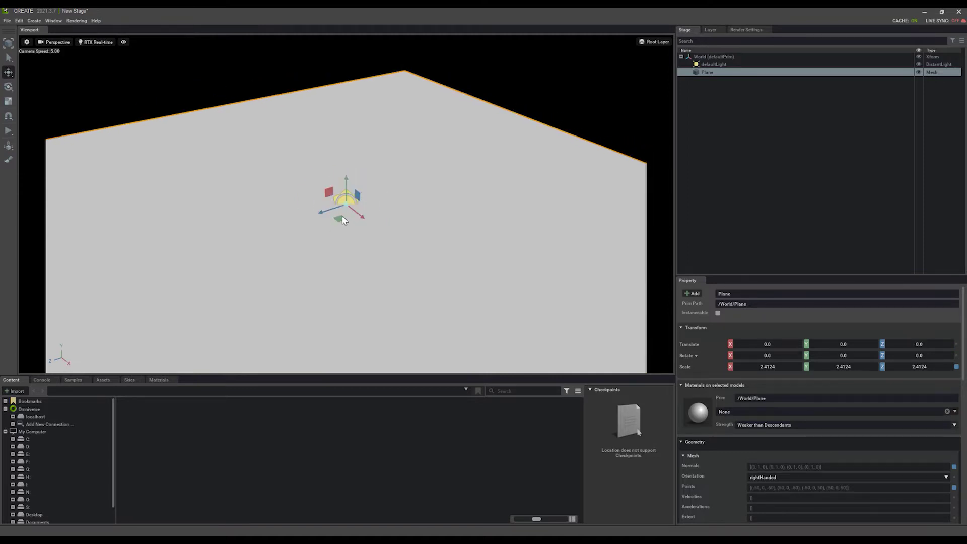
left_click_drag(366, 192, 326, 195)
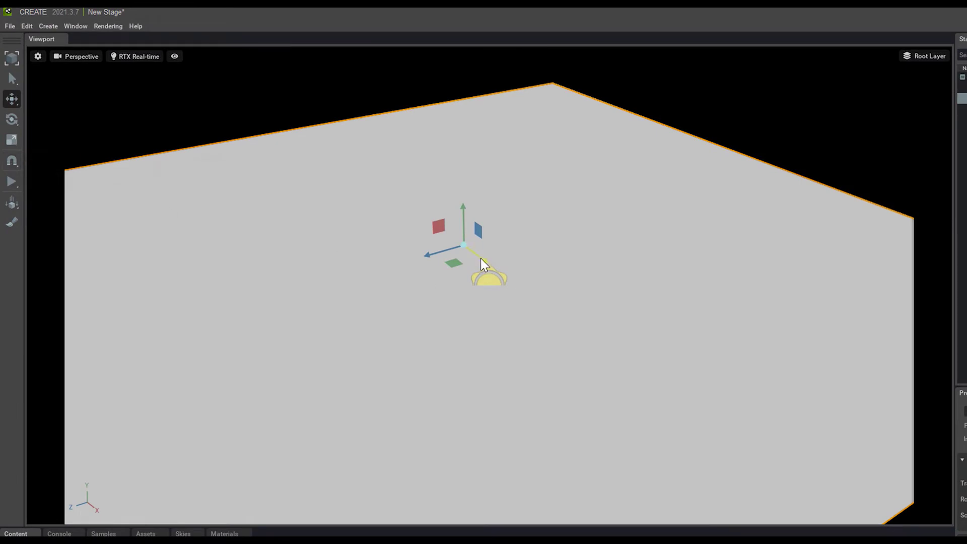
left_click_drag(488, 264, 451, 279)
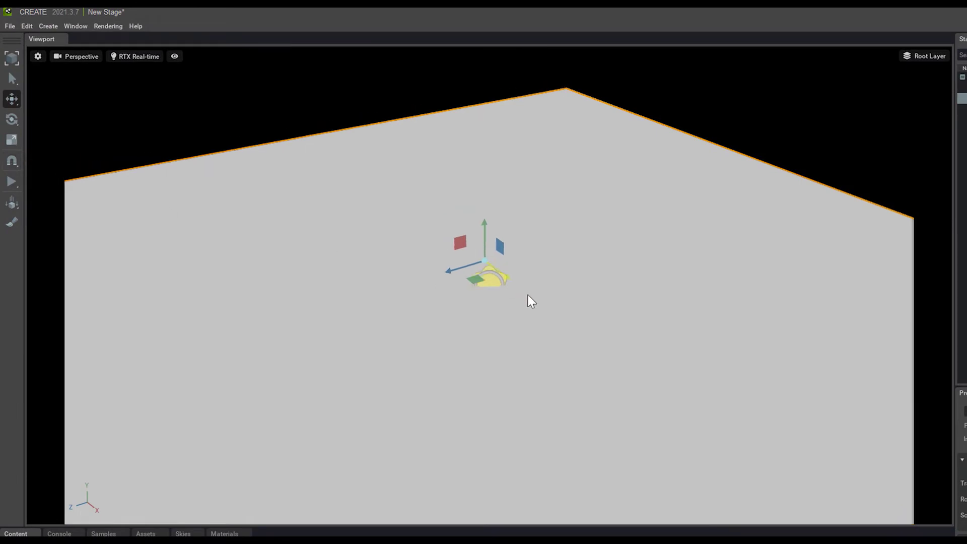
Turn on snapping, test-move the plane, and close the Snap Increment Settings window.
right_click(12, 168)
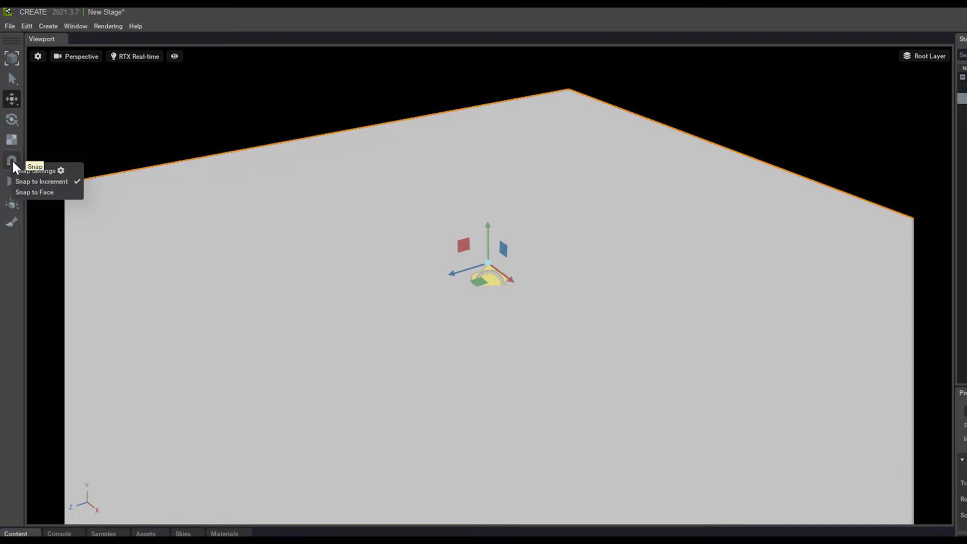
left_click(45, 173)
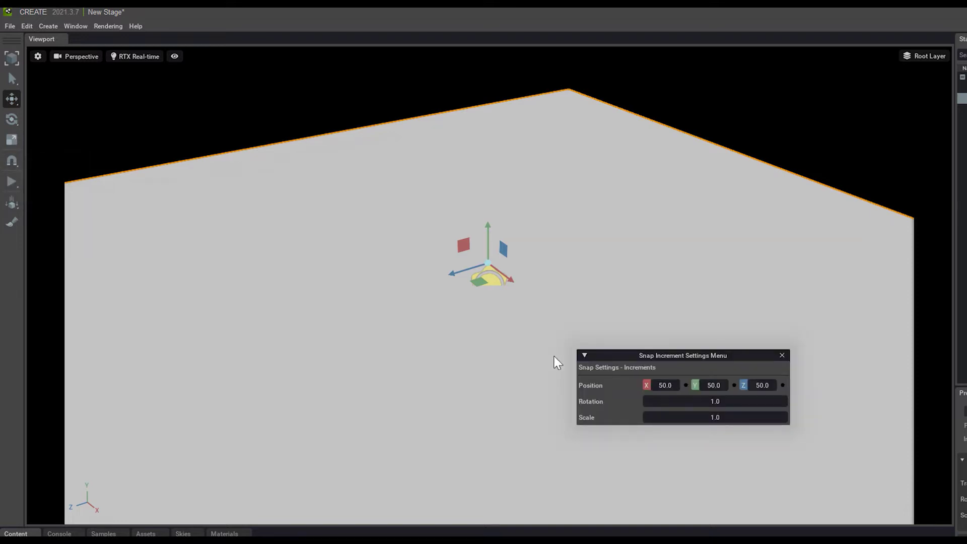
left_click_drag(667, 351, 642, 227)
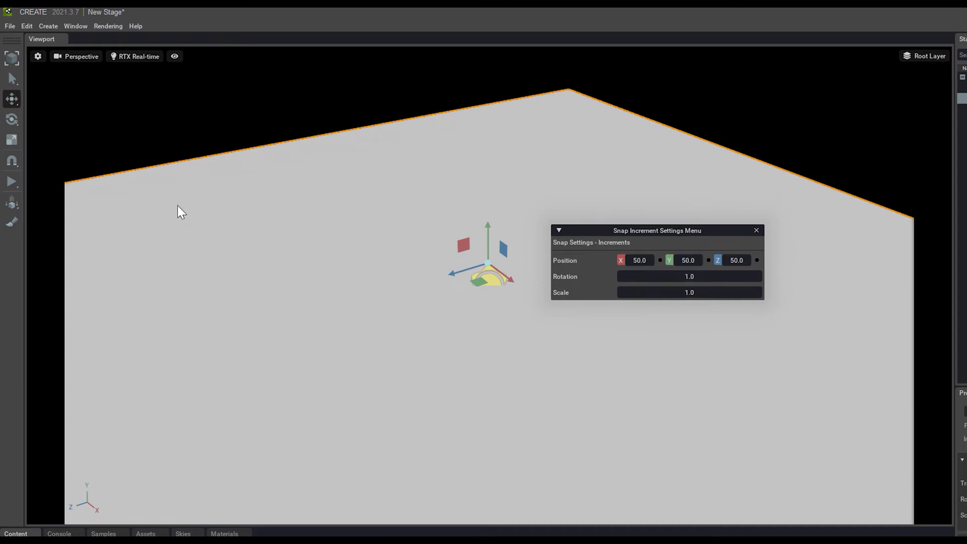
left_click(12, 163)
mouse_move(479, 281)
left_mouse_down()
mouse_move(535, 259)
mouse_move(498, 302)
left_mouse_up()
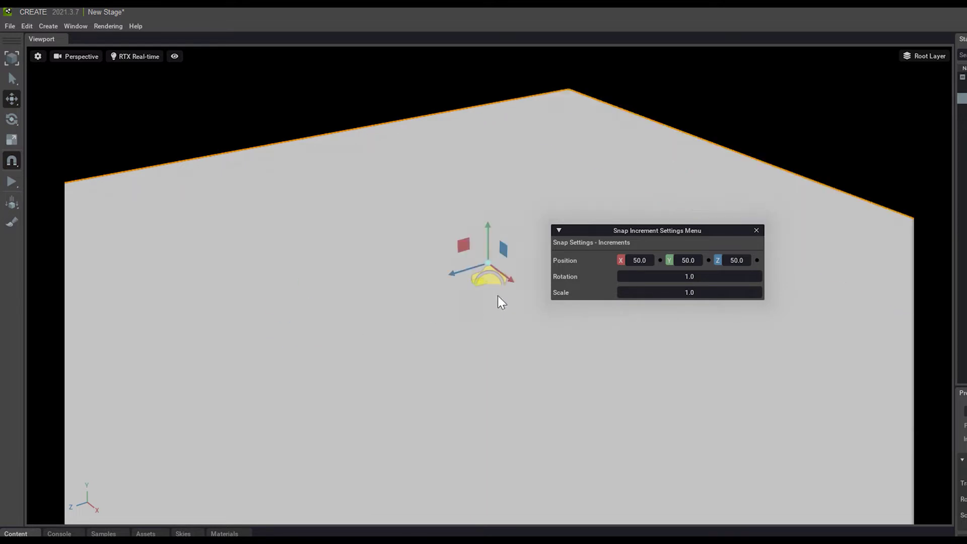
left_click(756, 231)
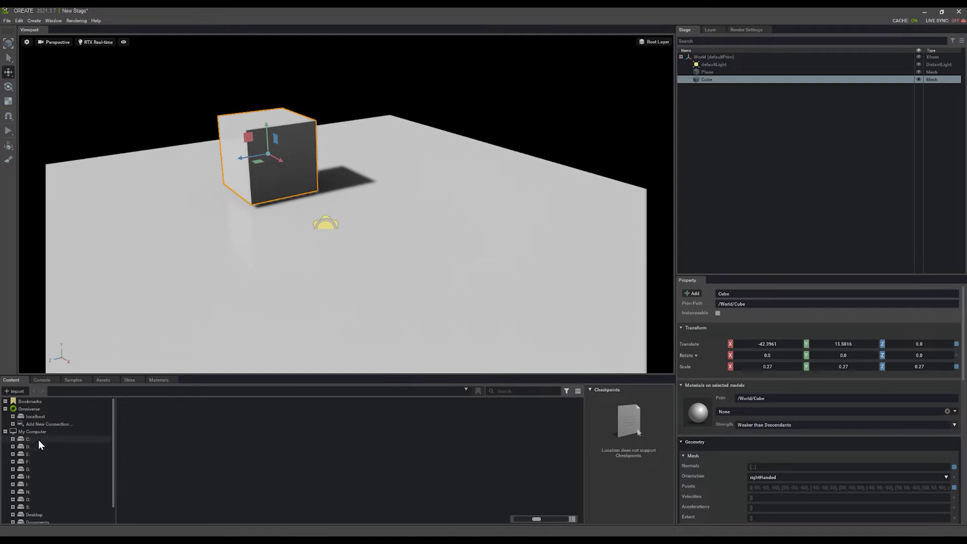
Navigate D:/Users/Dropbox/Public/2021_VIEW_Conference to the Texturing_w_Physics Asset folder.
left_click(12, 446)
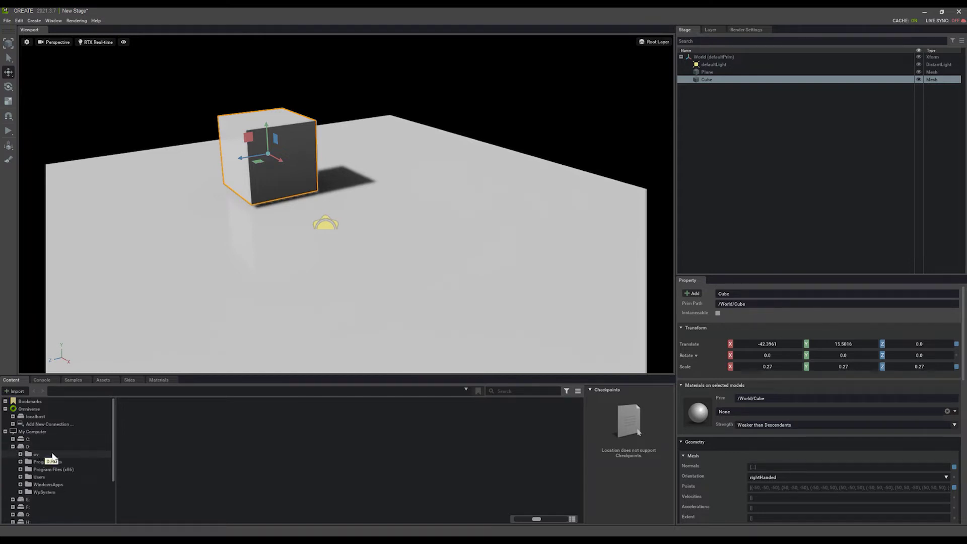
left_click(21, 476)
scroll(52, 440, "down", 2)
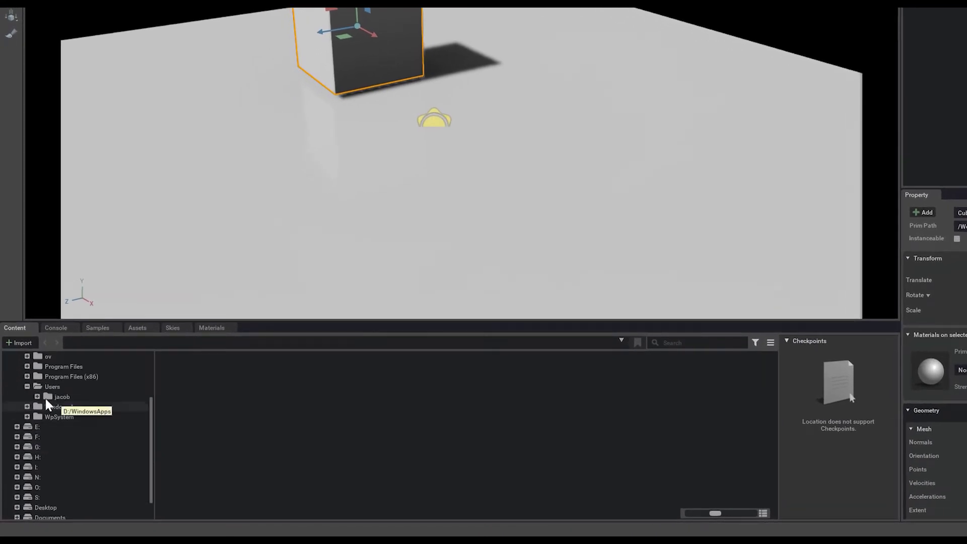
left_click(38, 396)
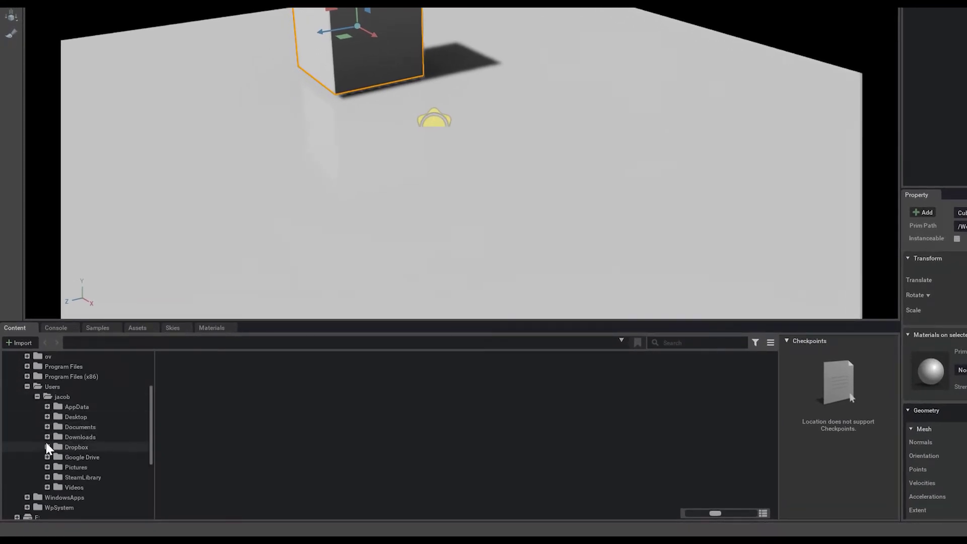
left_click(47, 446)
scroll(60, 436, "down", 2)
scroll(73, 438, "down", 1)
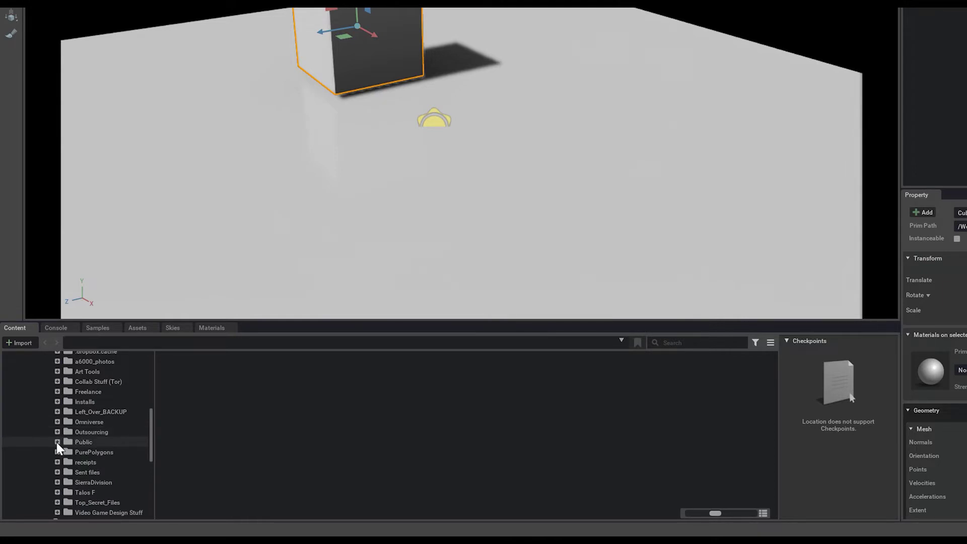
left_click(57, 442)
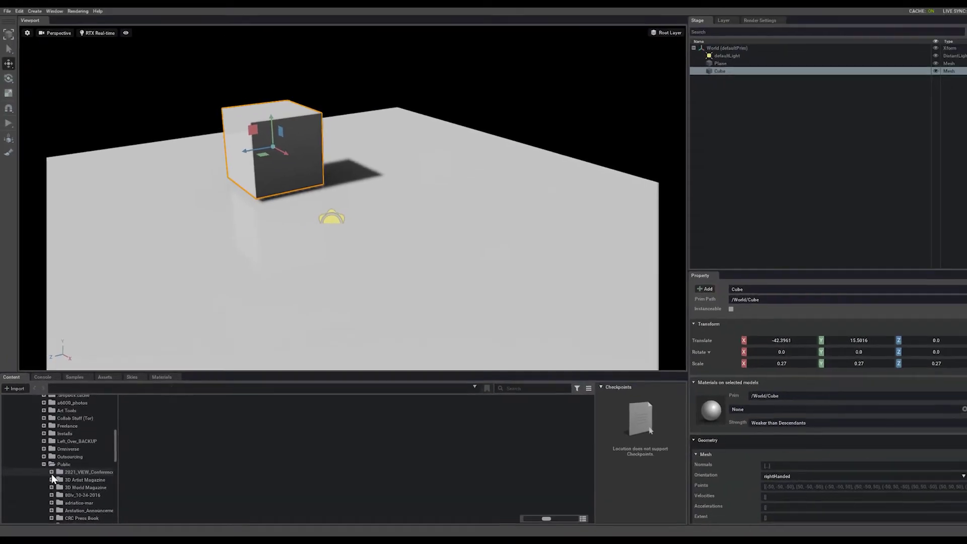
left_click(84, 476)
left_click(85, 483)
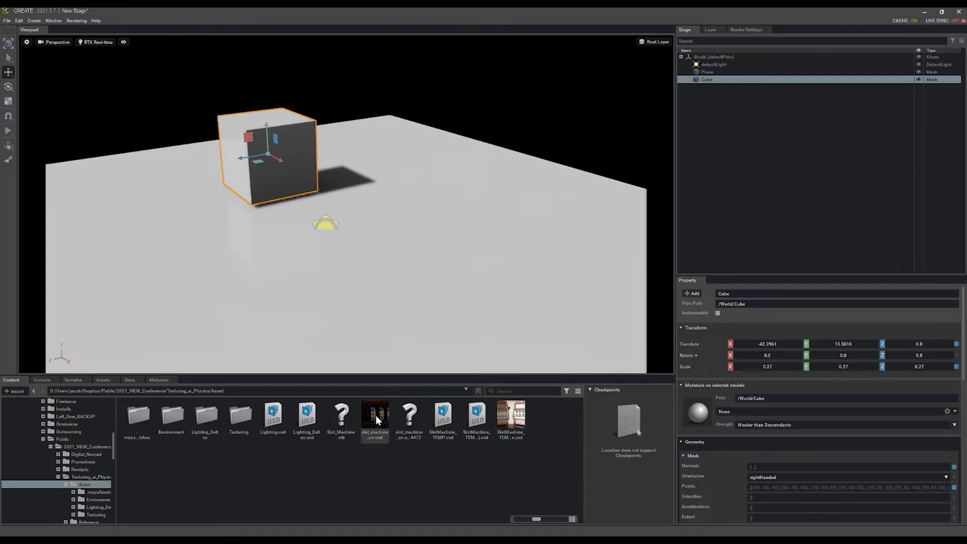
Drop slot_machine_uv.usd into the viewport, move it back, and rotate it toward the camera.
left_click_drag(375, 415, 377, 422)
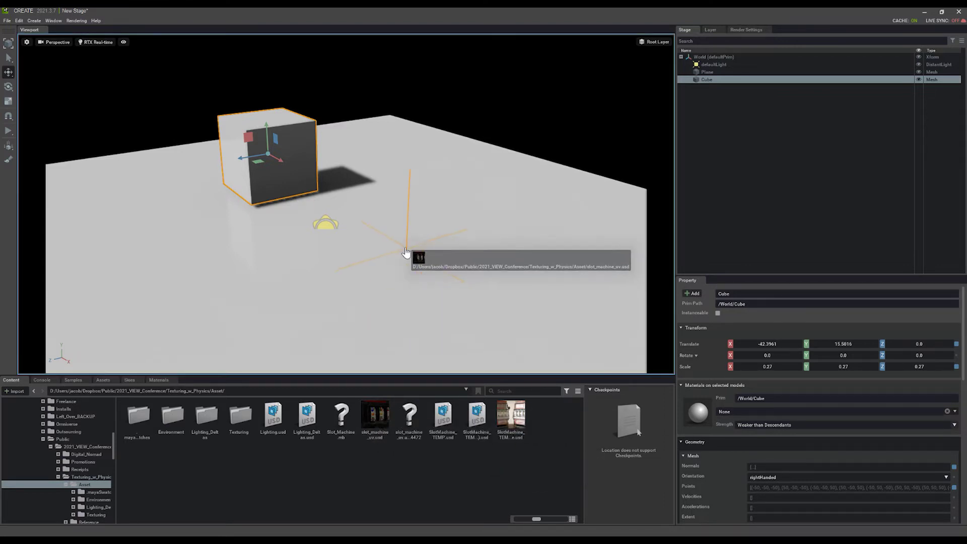
left_click_drag(377, 422, 405, 250)
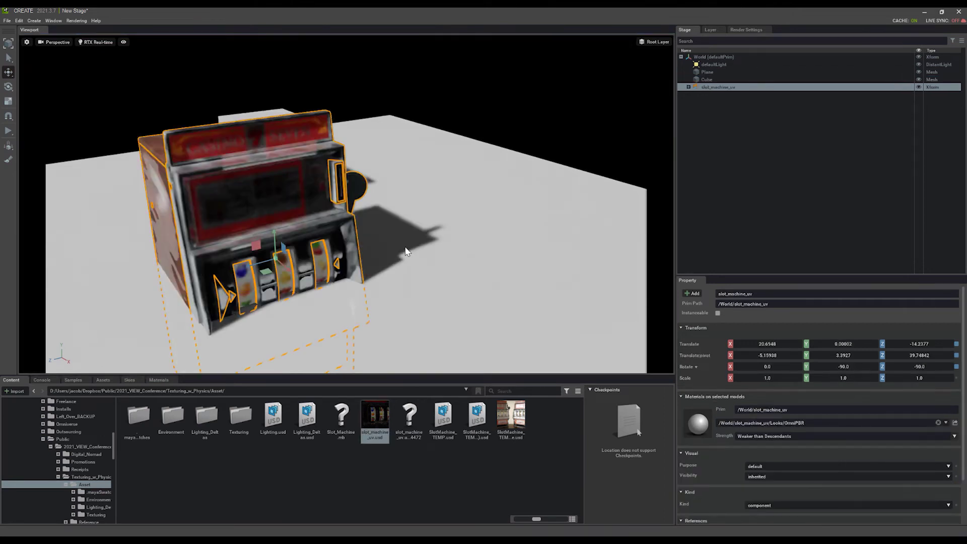
mouse_move(259, 244)
left_mouse_down()
mouse_move(447, 117)
mouse_move(439, 102)
mouse_move(461, 132)
left_mouse_up()
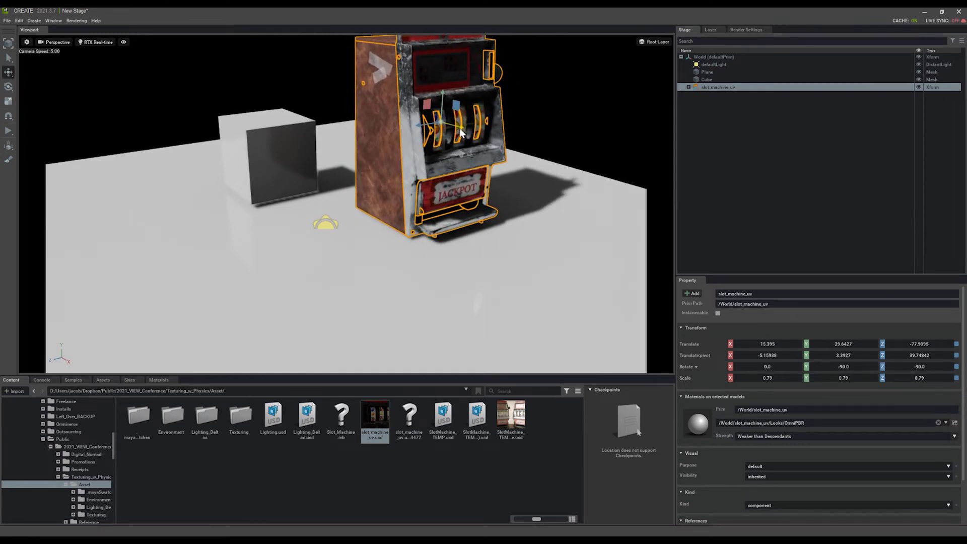
key("e")
left_click_drag(449, 128, 434, 109)
key("w")
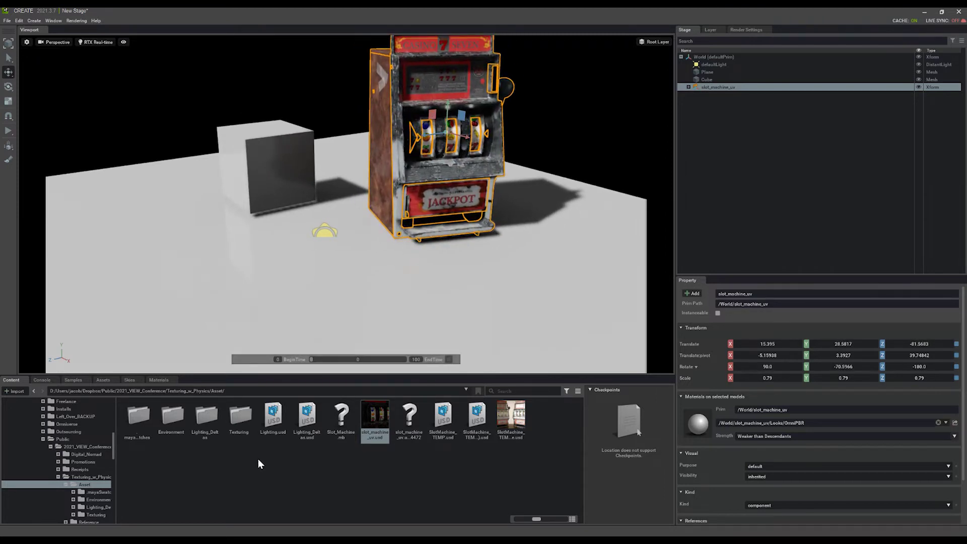
Open the Texturing folder and inspect slot_machine_high.fbx and a painter project file.
double_click(245, 420)
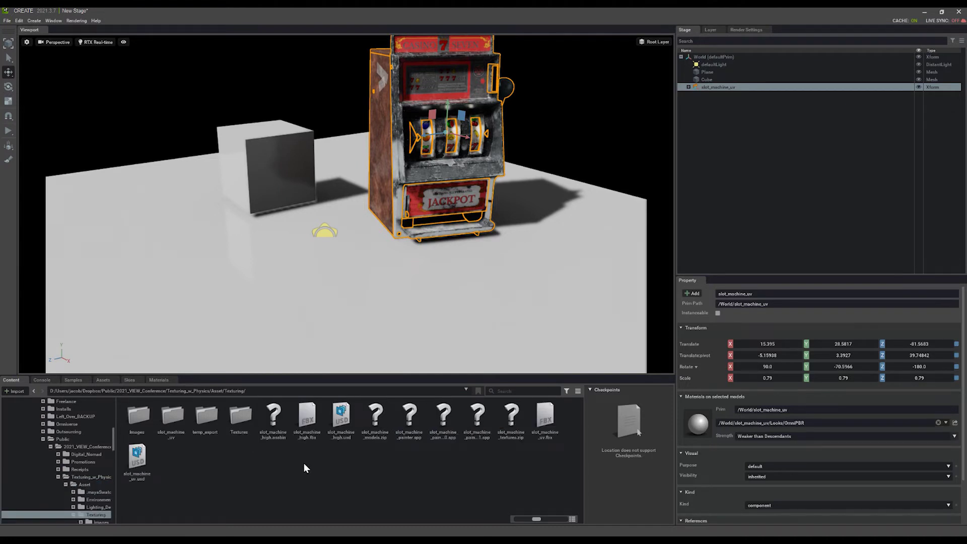
left_click(309, 438)
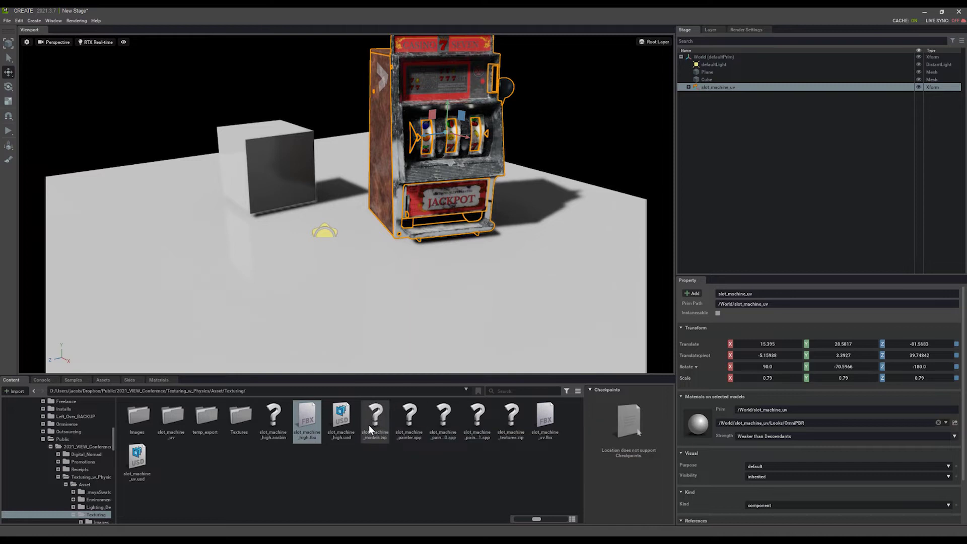
left_click(440, 426)
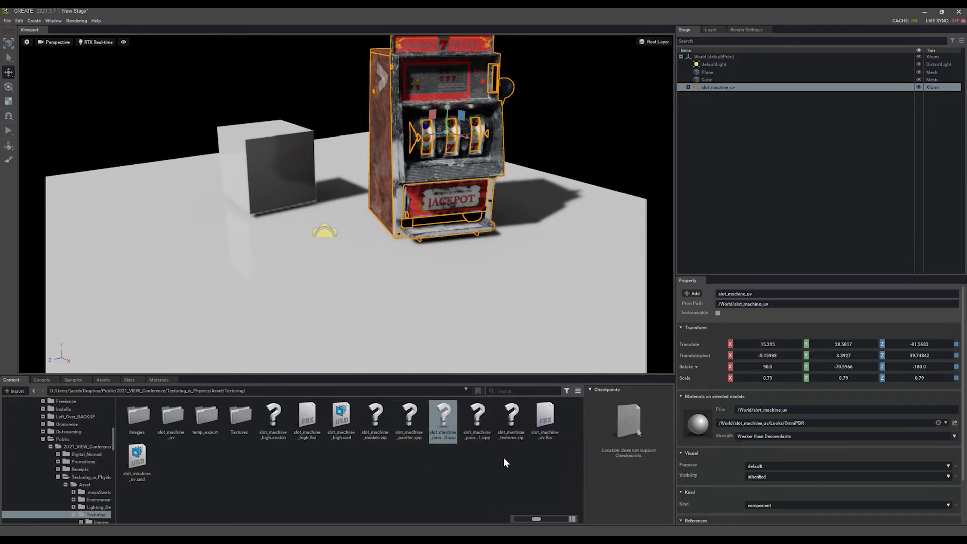
Cancel the Import Options, then drag slot_machine_uv.fbx into the viewport as slot_machine_uv_2.
left_click(550, 438)
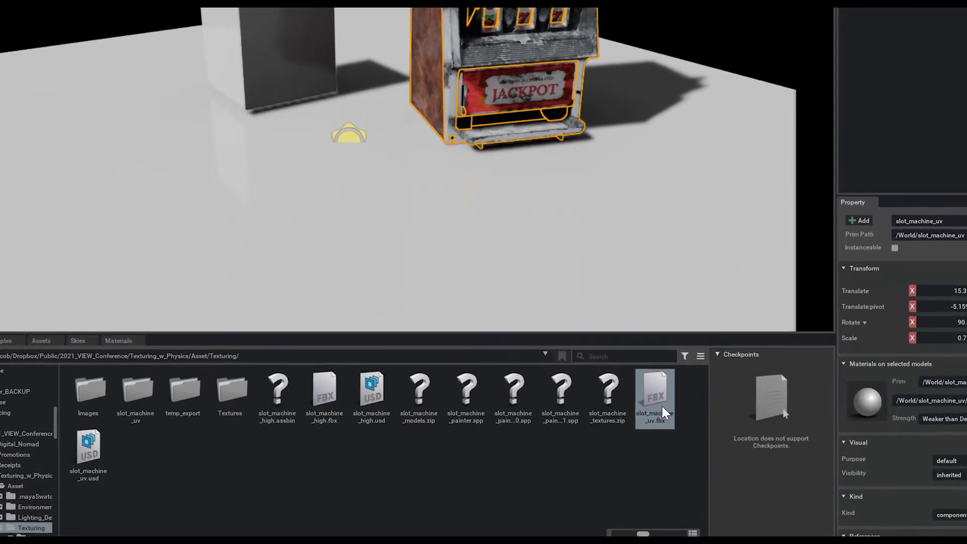
right_click(679, 388)
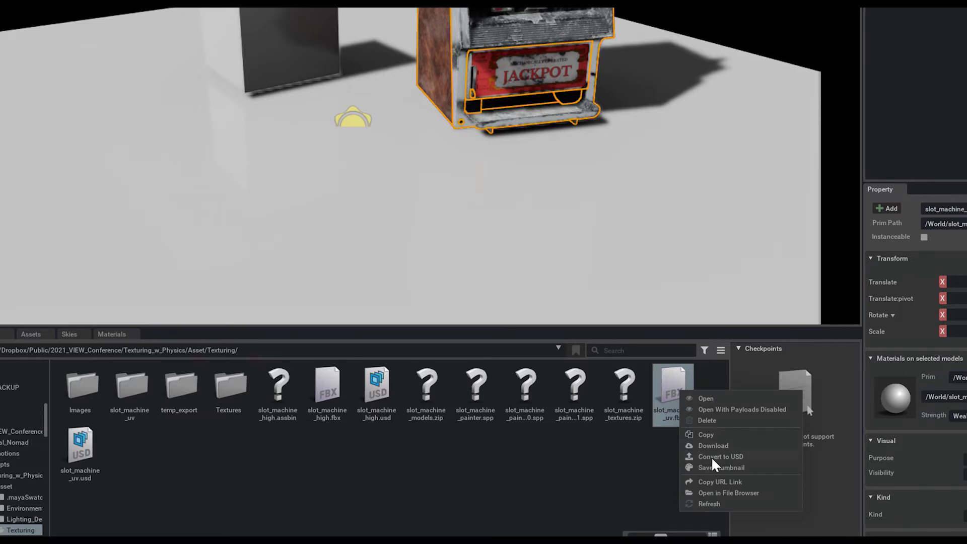
left_click(675, 390)
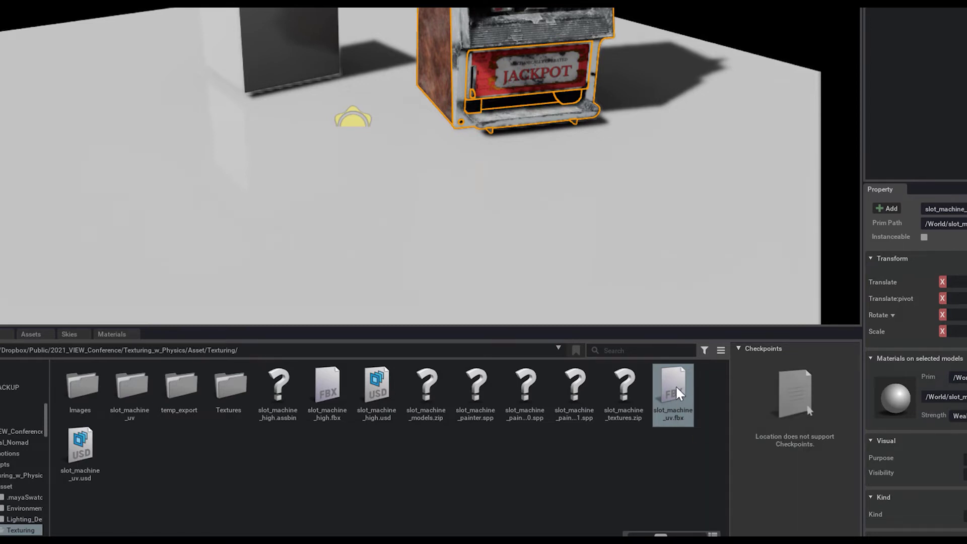
double_click(676, 386)
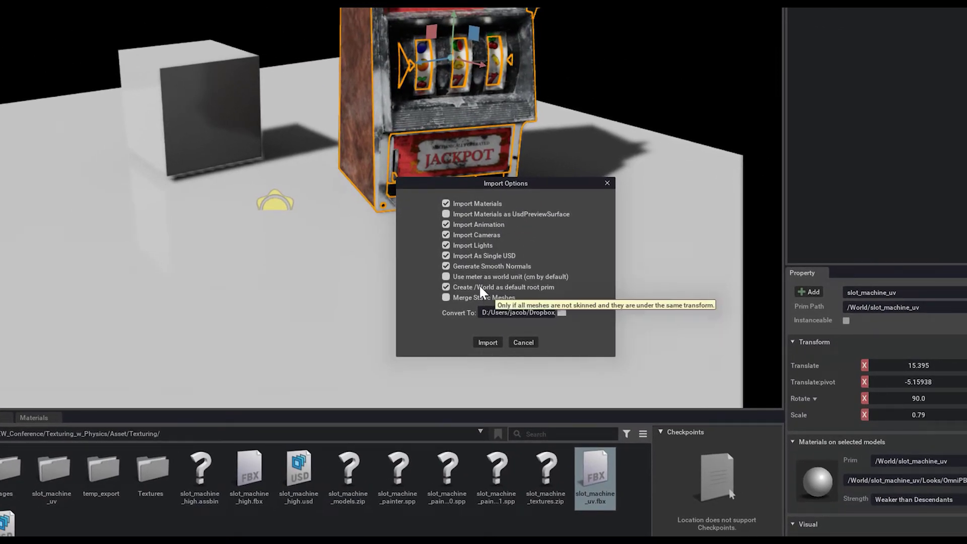
left_click_drag(522, 184, 530, 190)
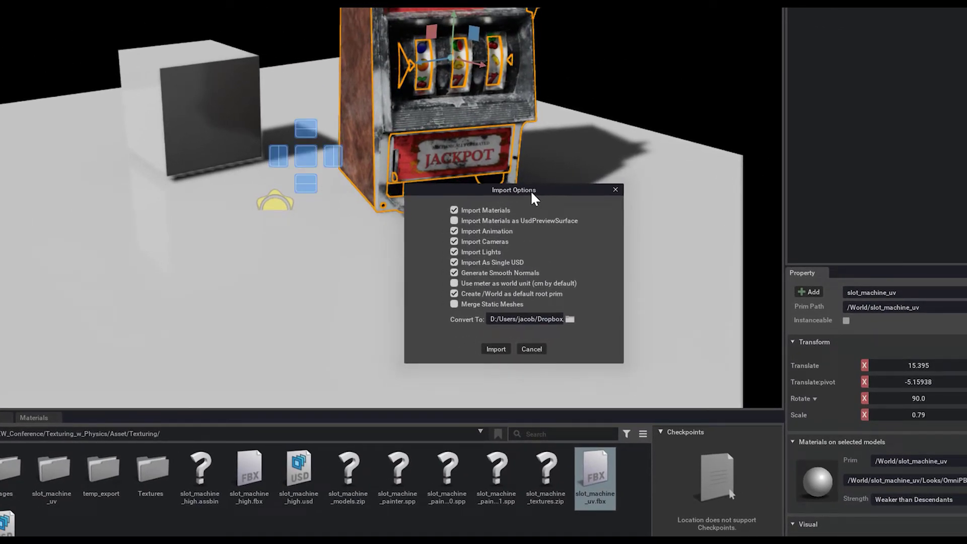
left_click(613, 190)
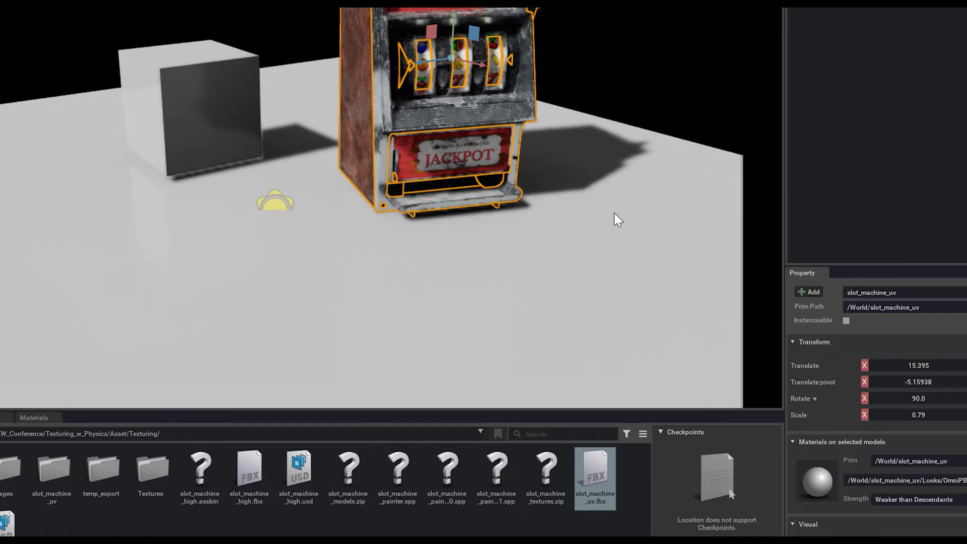
mouse_move(596, 477)
left_mouse_down()
mouse_move(298, 257)
mouse_move(303, 234)
left_mouse_up()
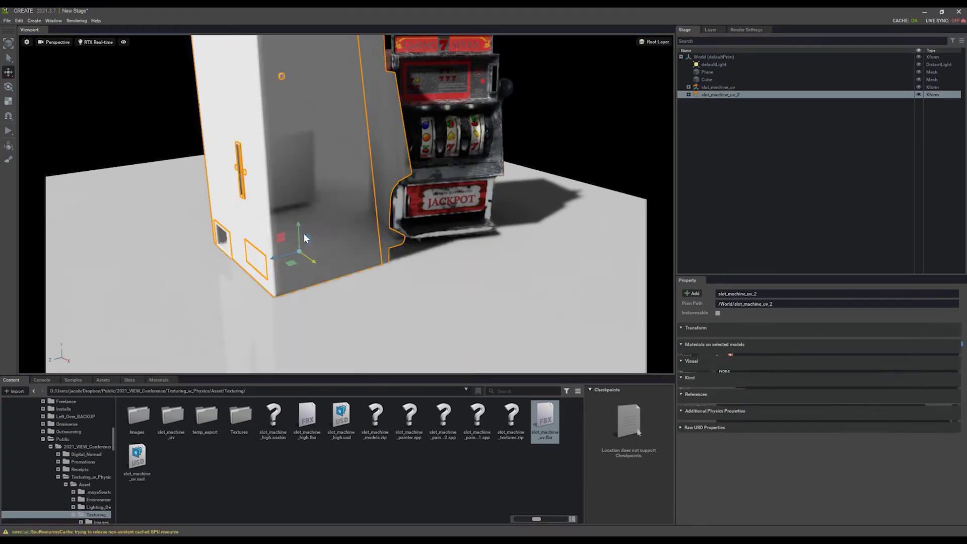
Rotate and shift slot_machine_uv_2, then delete it from the stage.
key("e")
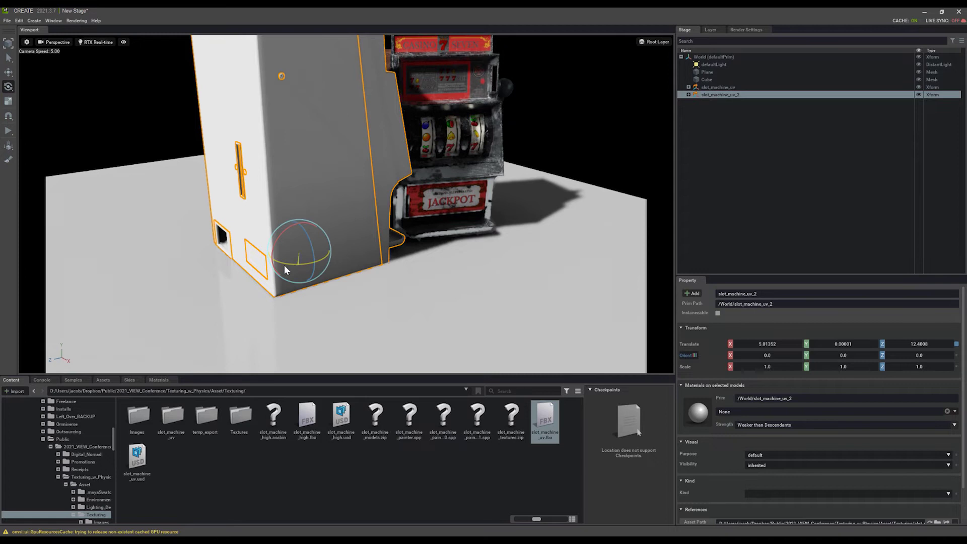
left_click_drag(295, 263, 216, 257)
key("w")
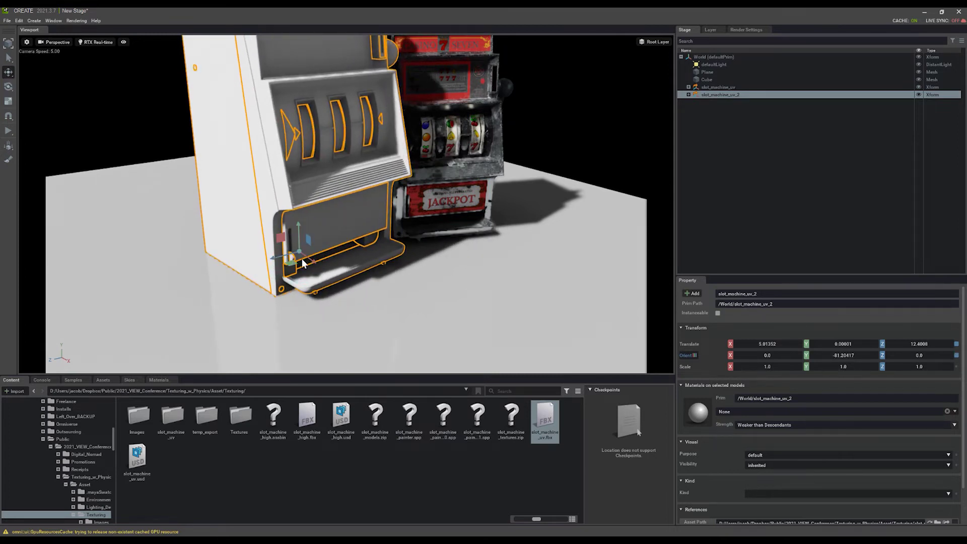
mouse_move(294, 260)
left_mouse_down()
mouse_move(263, 215)
mouse_move(254, 256)
left_mouse_up()
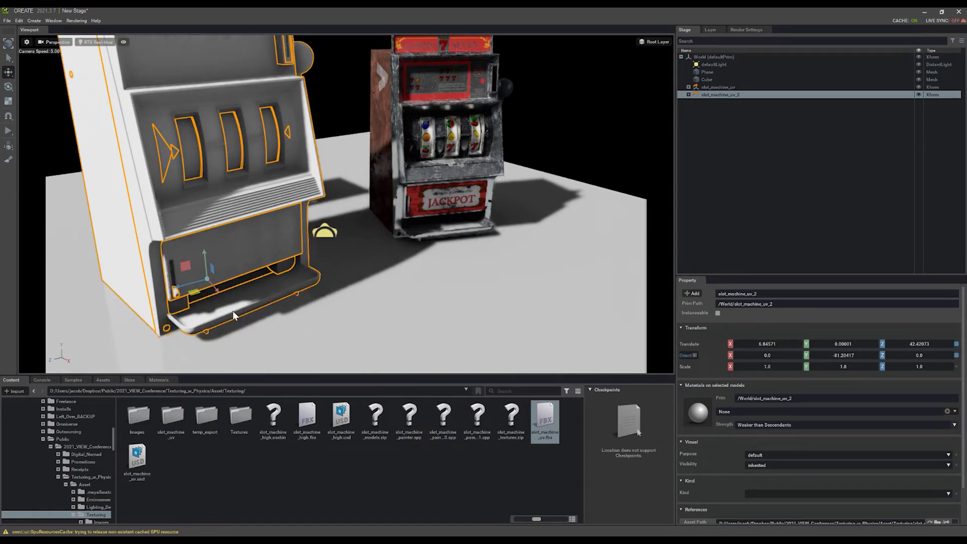
key("Delete")
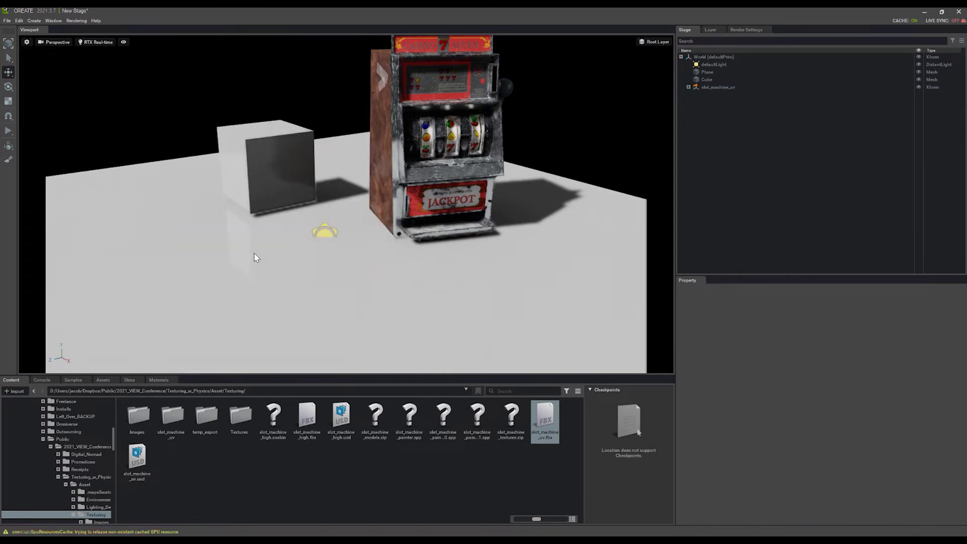
double_click(549, 415)
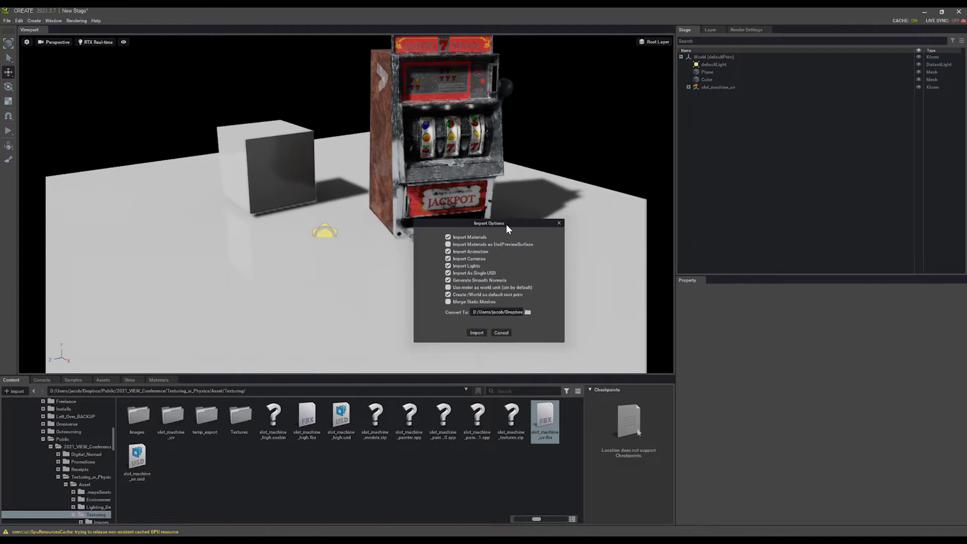
Drag the slot_machine_uv.fbx Import Options dialog into place beside the Stage panel.
left_click_drag(506, 225, 473, 202)
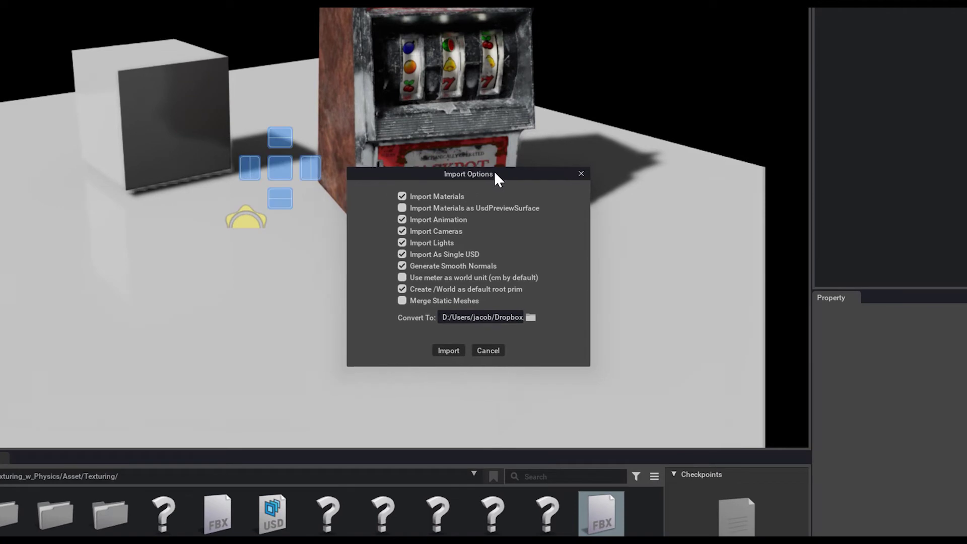
left_click_drag(494, 171, 497, 174)
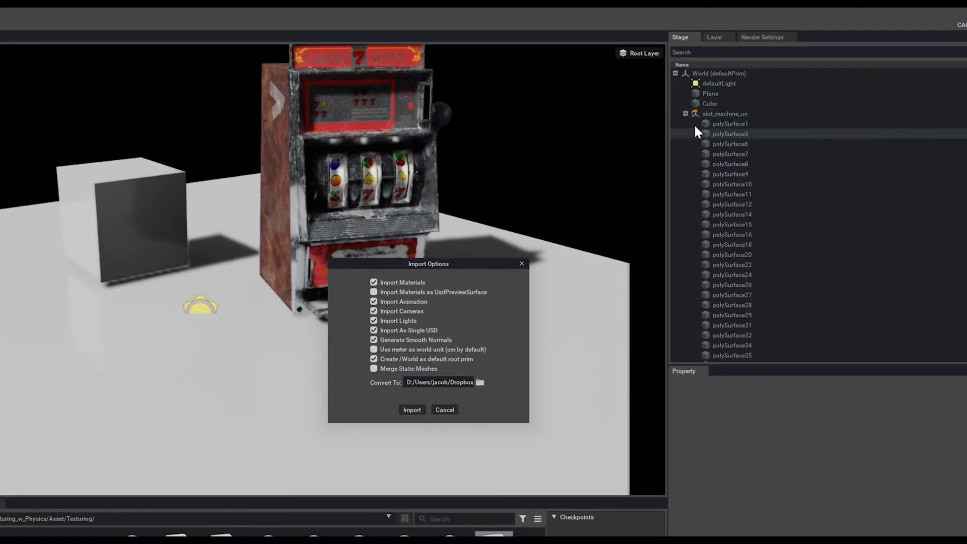
Inspect polySurface1, polySurface15 and the whole slot machine in the Stage tree.
left_click(725, 125)
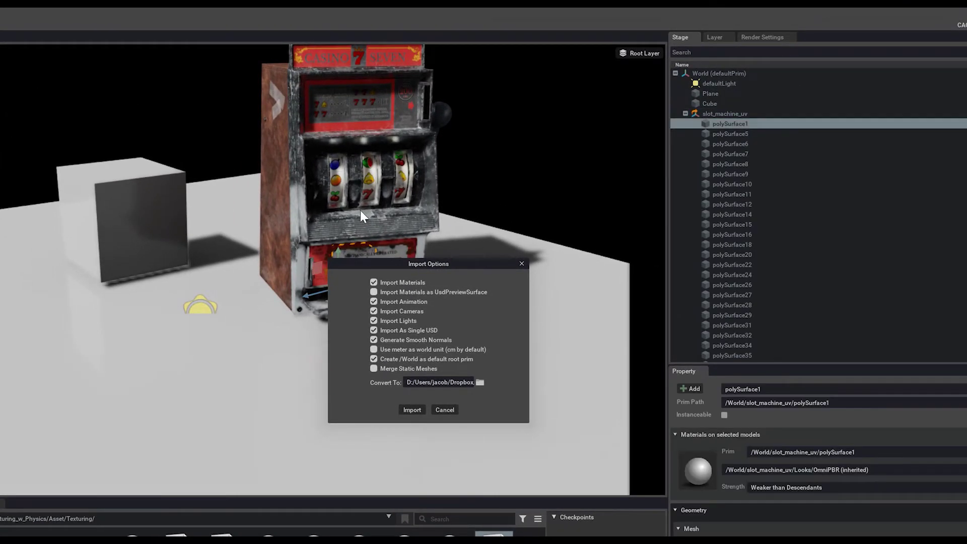
middle_click_drag(360, 210, 245, 219)
left_click(737, 224)
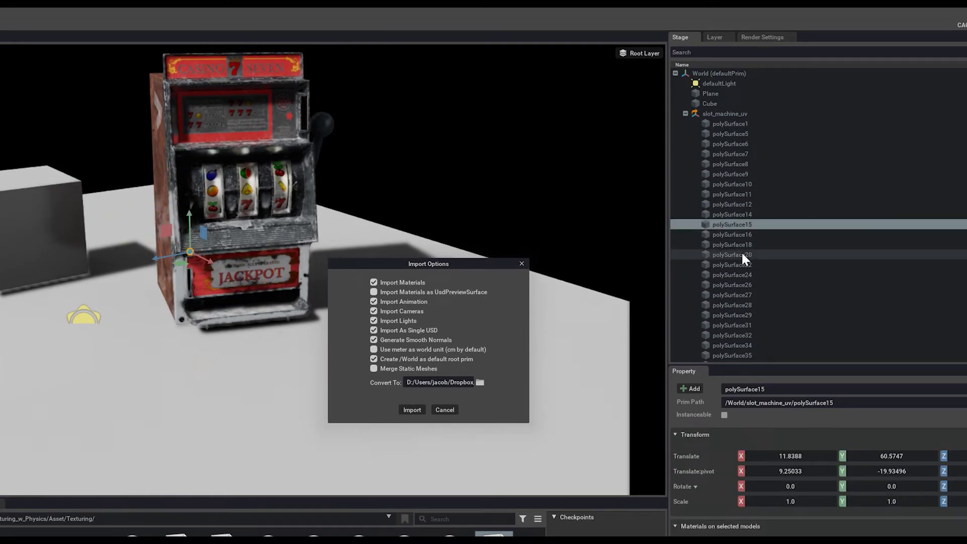
left_click(243, 262)
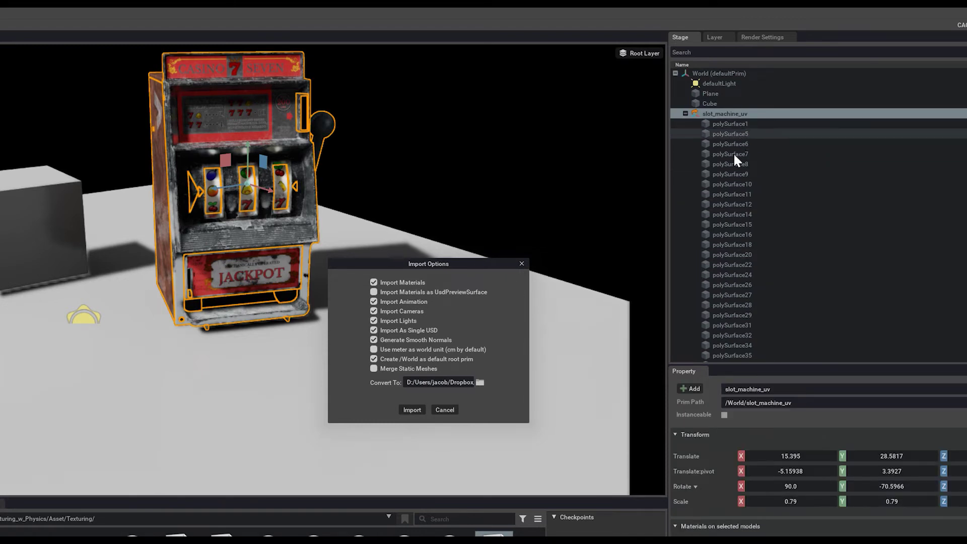
left_click(684, 114)
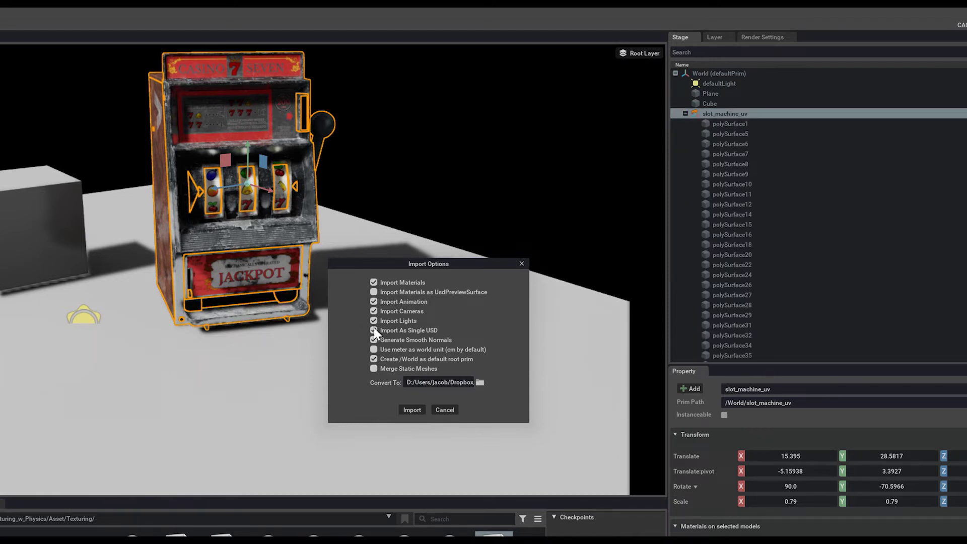
left_click(731, 123)
scroll(729, 154, "down", 2)
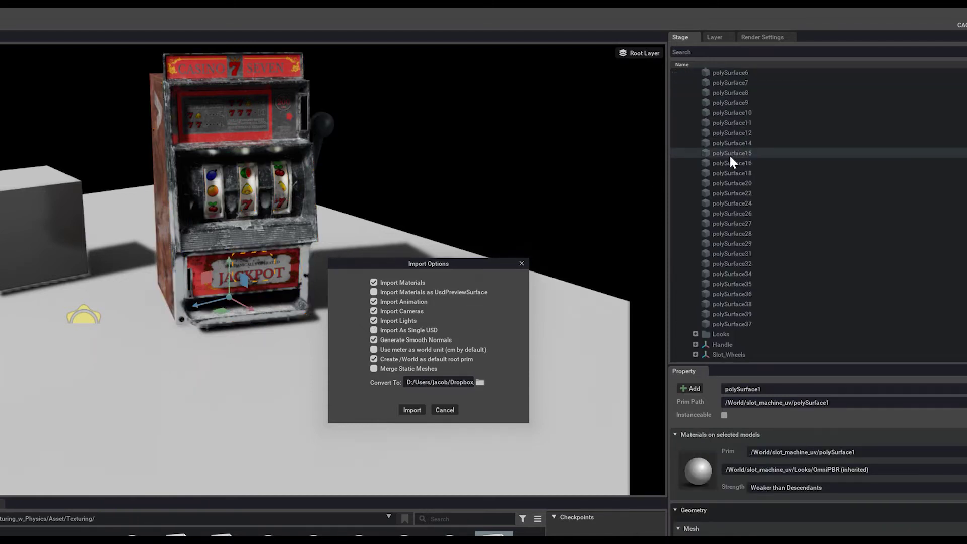
left_click(730, 154)
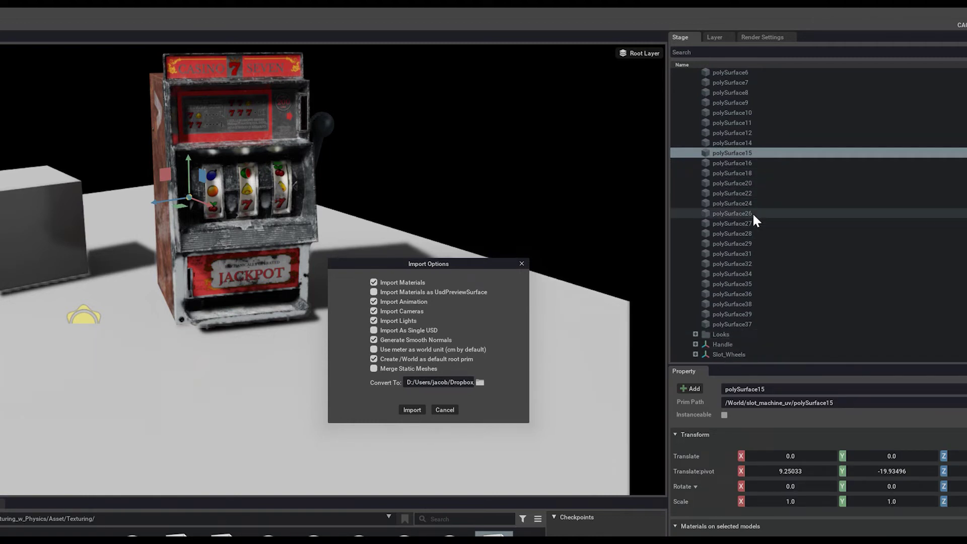
scroll(748, 216, "up", 2)
scroll(748, 216, "down", 2)
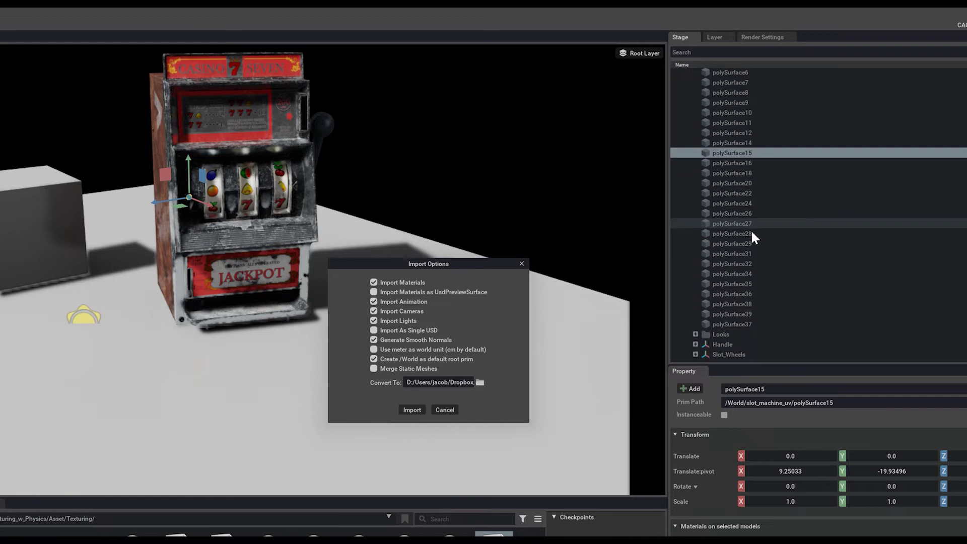
scroll(751, 224, "up", 2)
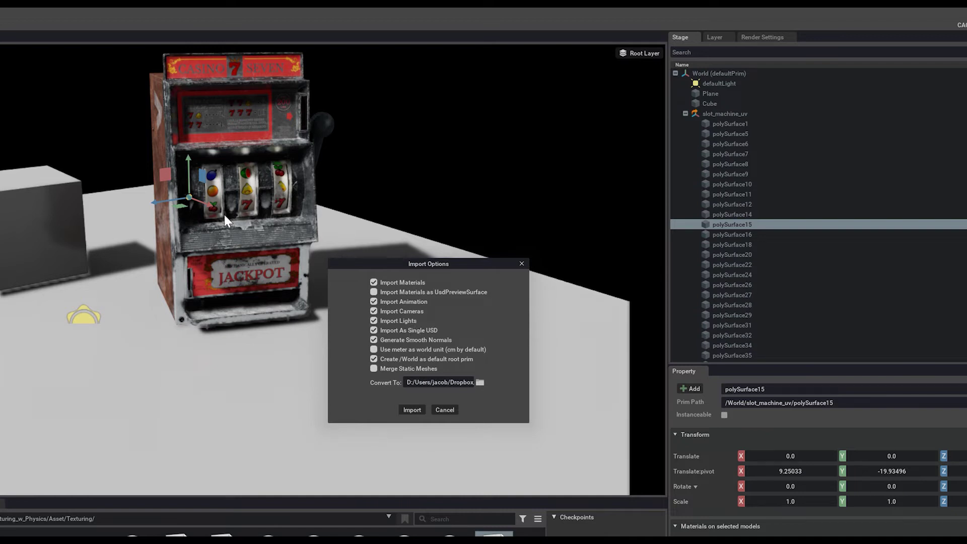
Inspect polySurface1, the jackpot panel and polySurface16 closer up, then open the Convert To folder picker.
left_click_drag(224, 215, 235, 265, "alt")
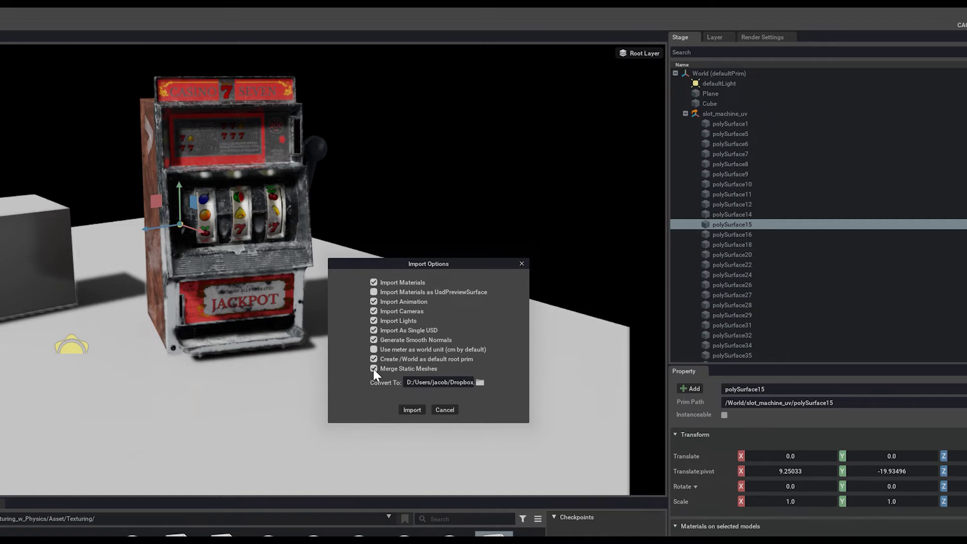
left_click(726, 126)
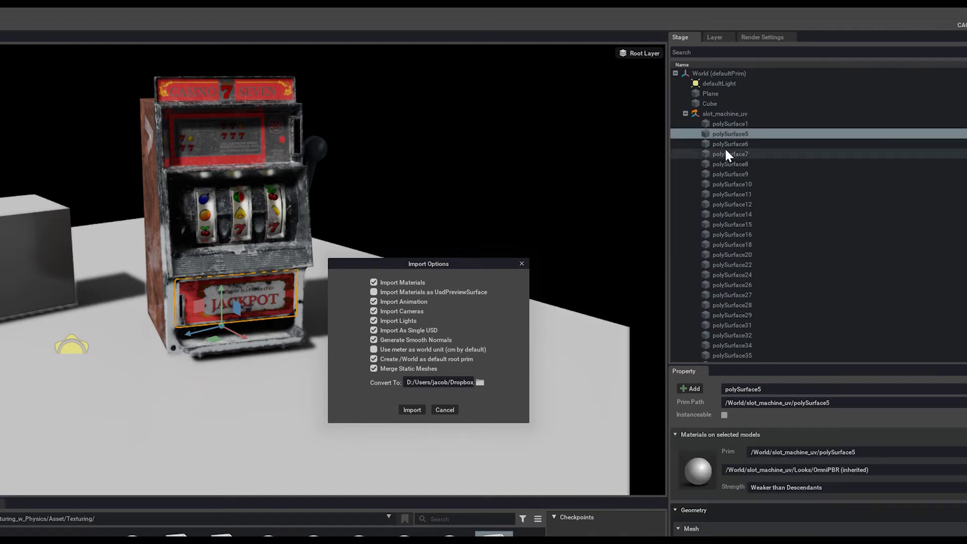
left_click(724, 173)
left_click(729, 233)
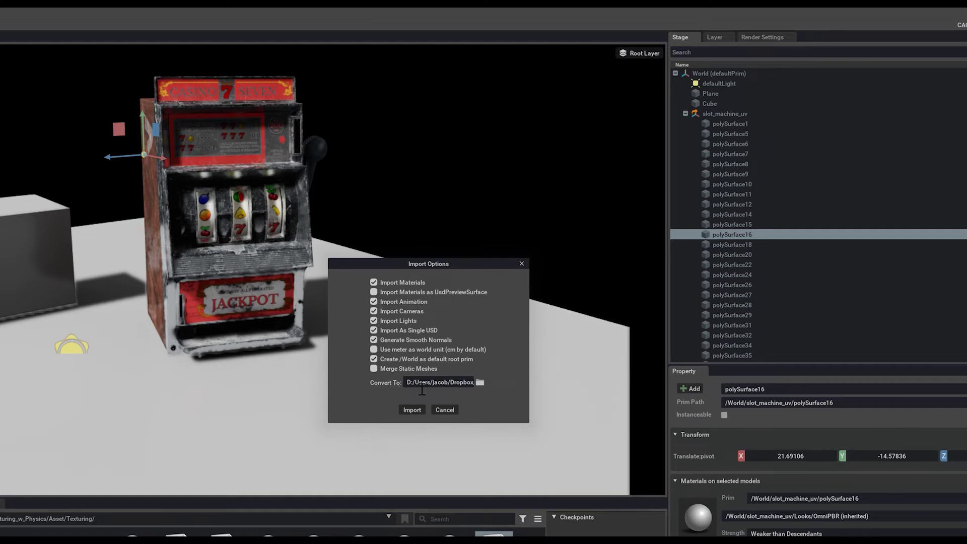
left_click(480, 383)
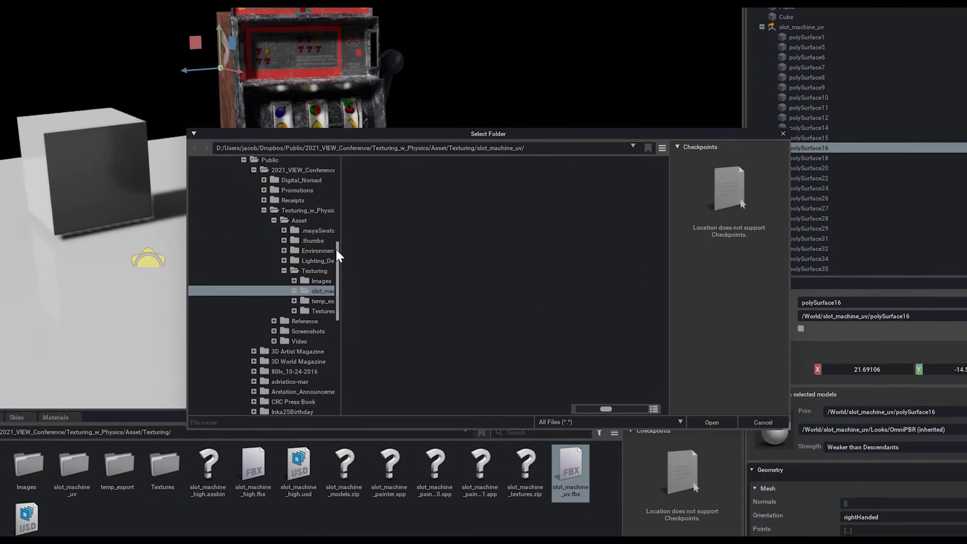
left_click_drag(335, 248, 339, 155)
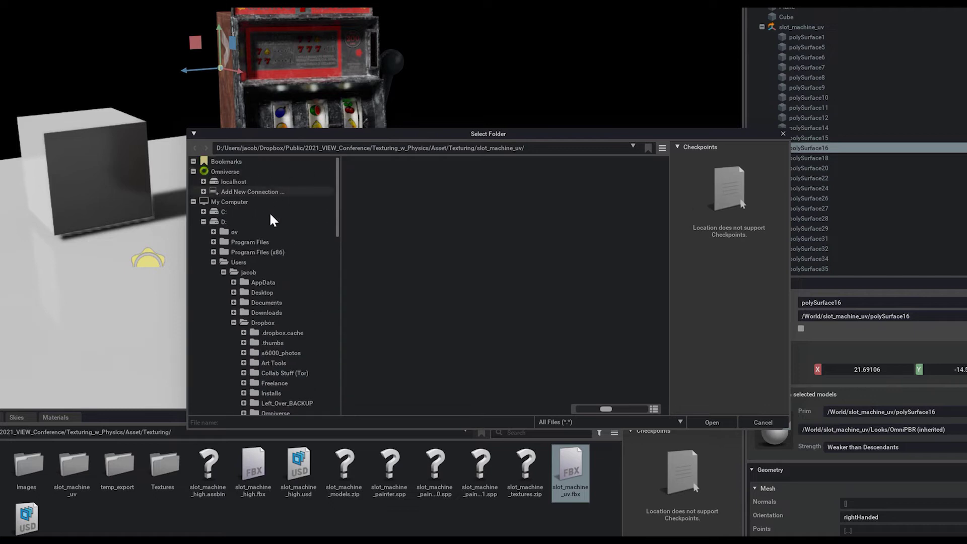
Choose the Slot Machine folder under omniverse://localhost/Projects as the conversion destination.
left_click(231, 182)
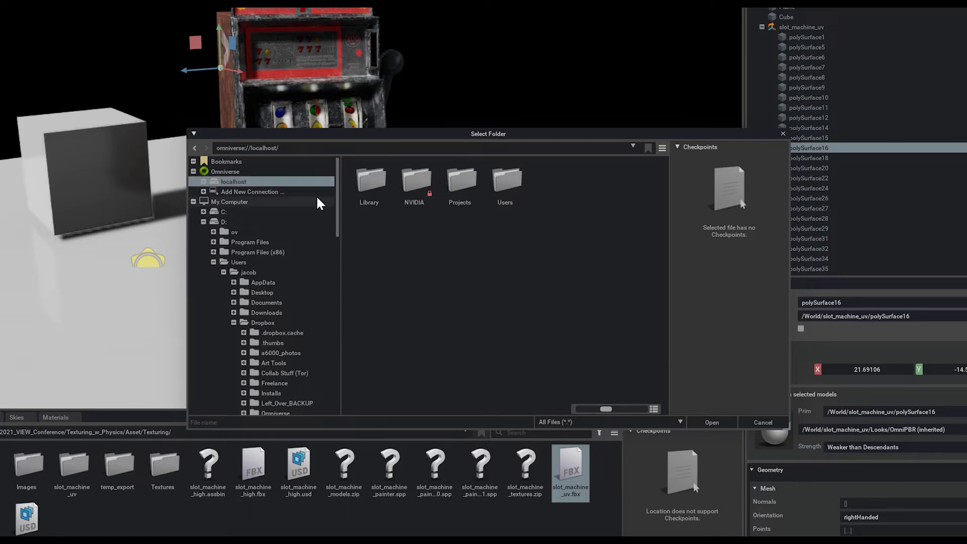
left_click(212, 171)
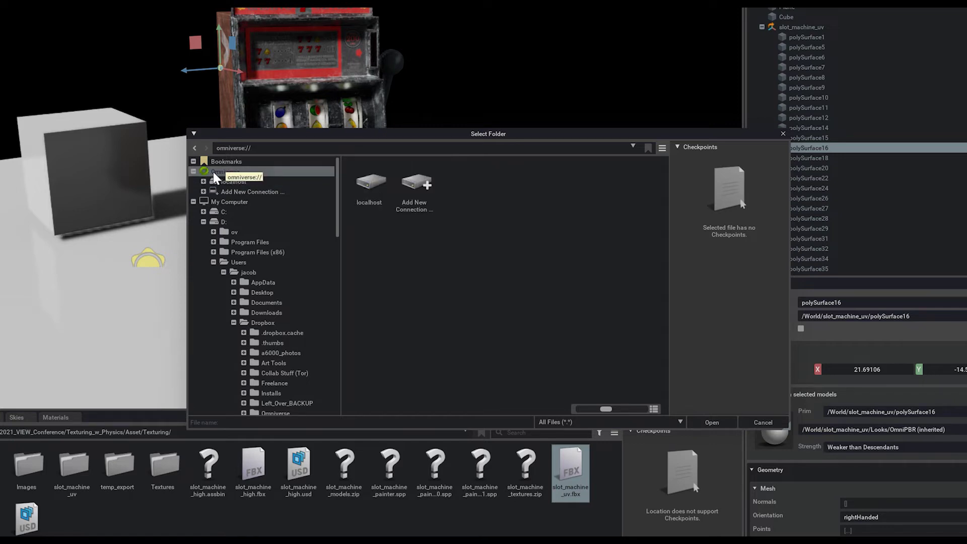
left_click(225, 179)
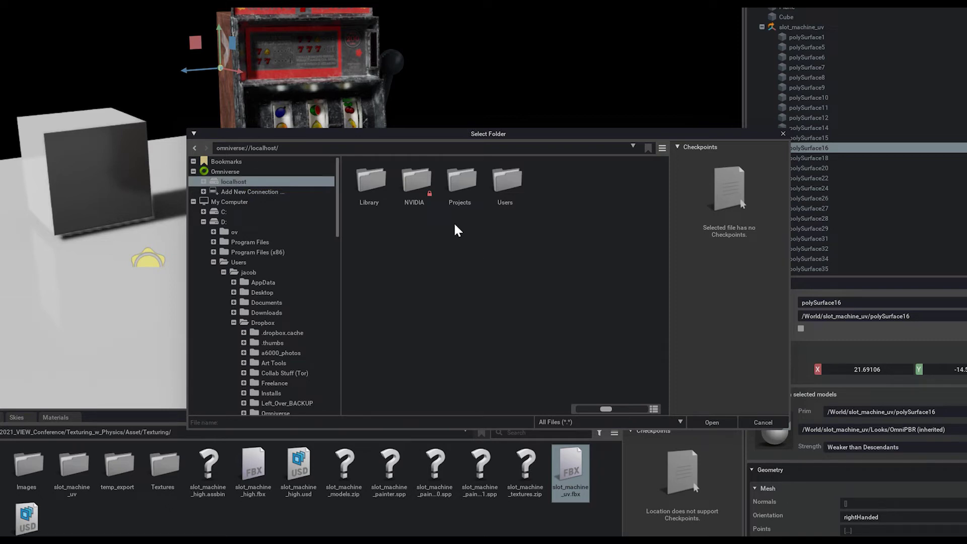
double_click(466, 191)
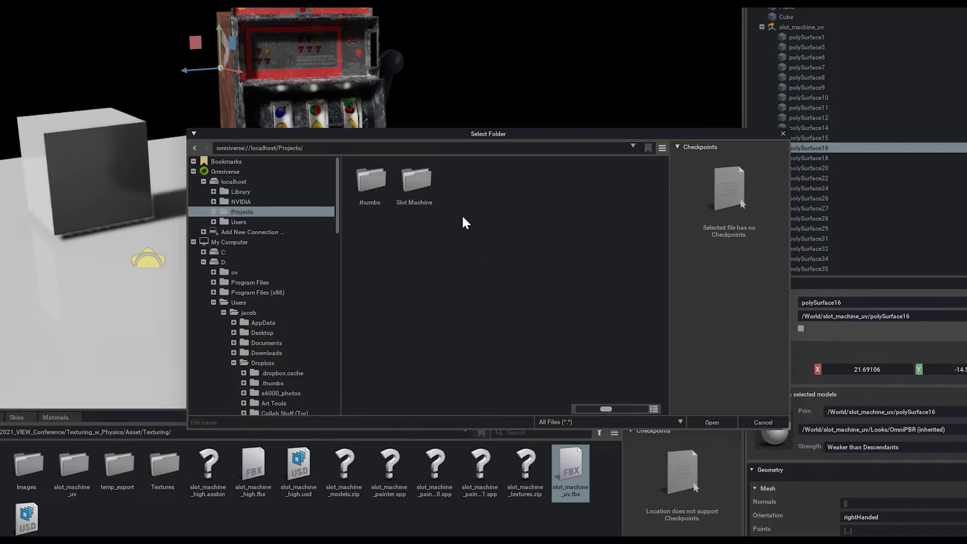
double_click(420, 182)
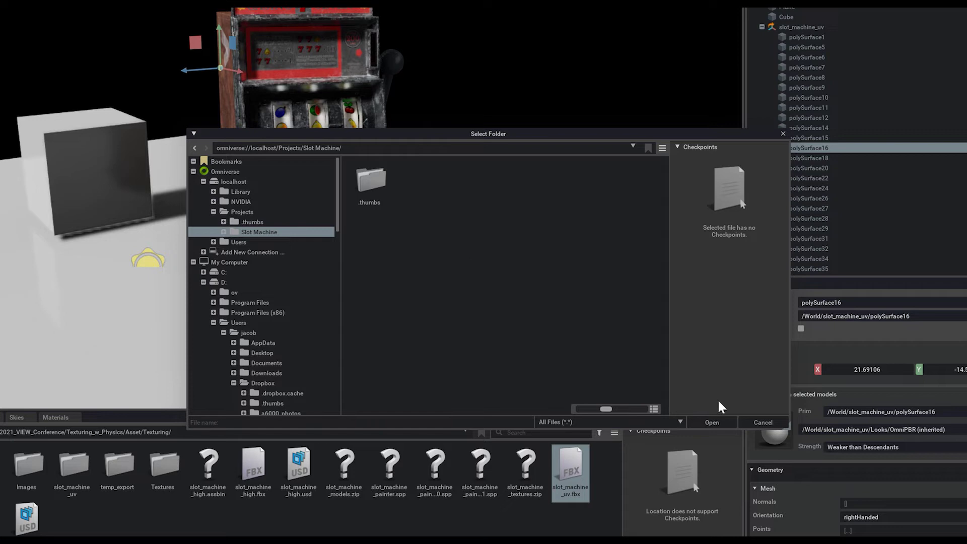
left_click(242, 211)
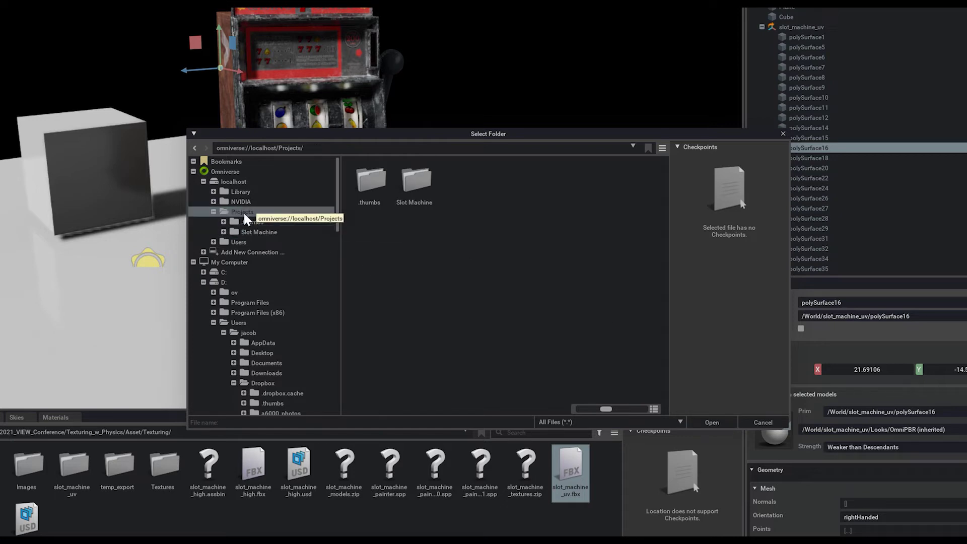
left_click(418, 186)
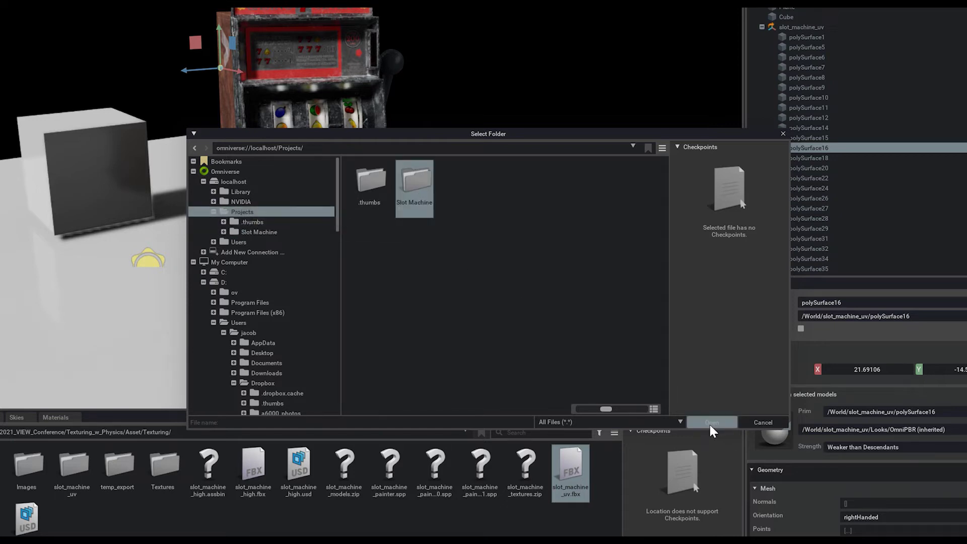
left_click(710, 422)
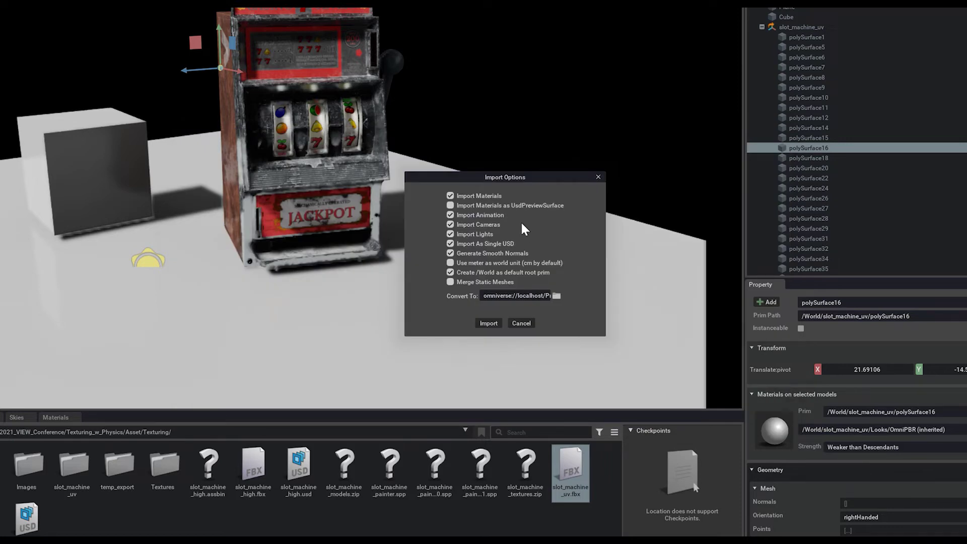
Import slot_machine_uv.fbx, converting it to the omniverse://localhost path.
left_click_drag(559, 187, 564, 179)
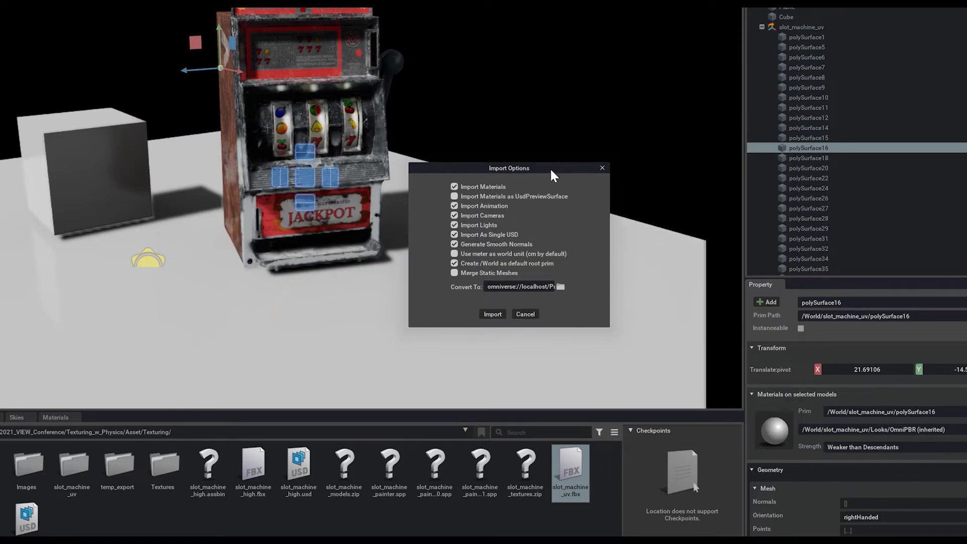
left_click(495, 314)
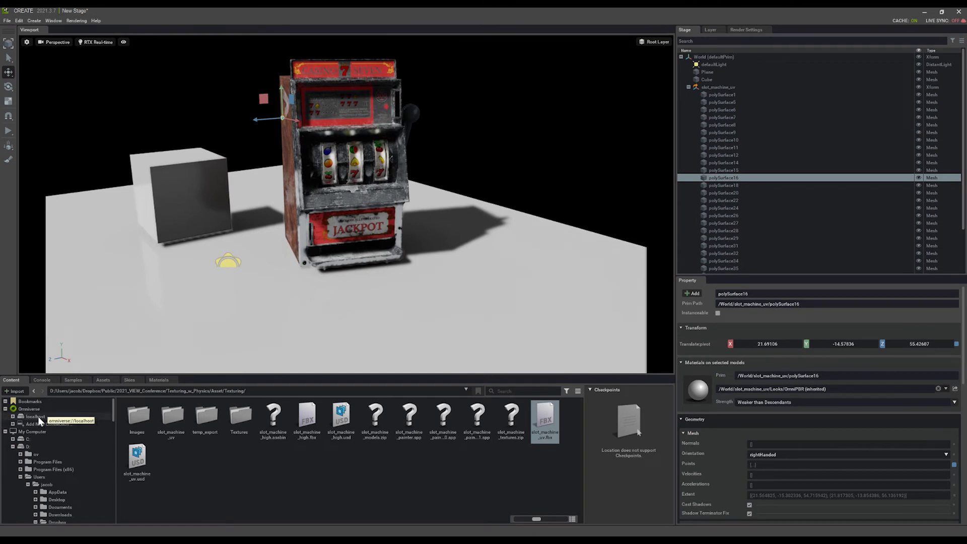
Browse localhost/Projects and select the converted slot_machine_uv USD file.
left_click(37, 416)
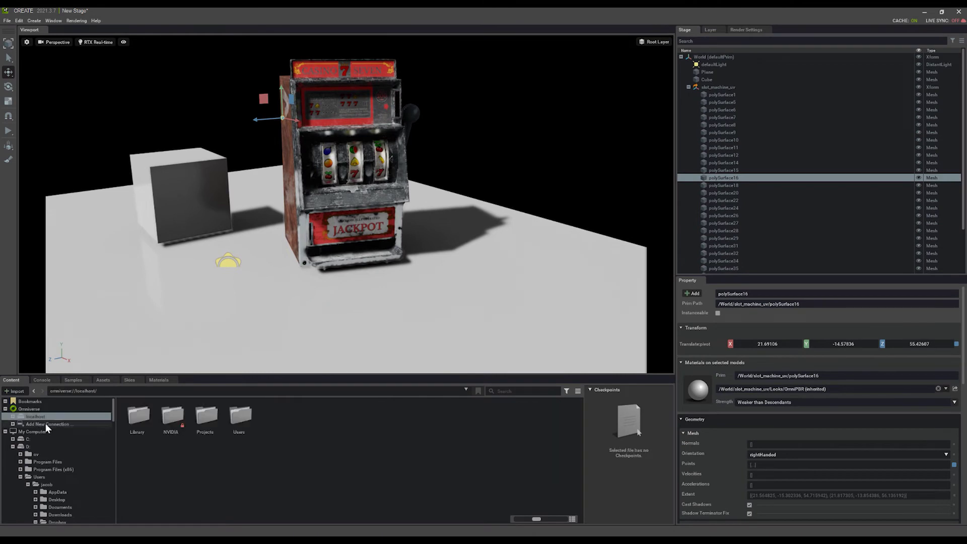
double_click(205, 420)
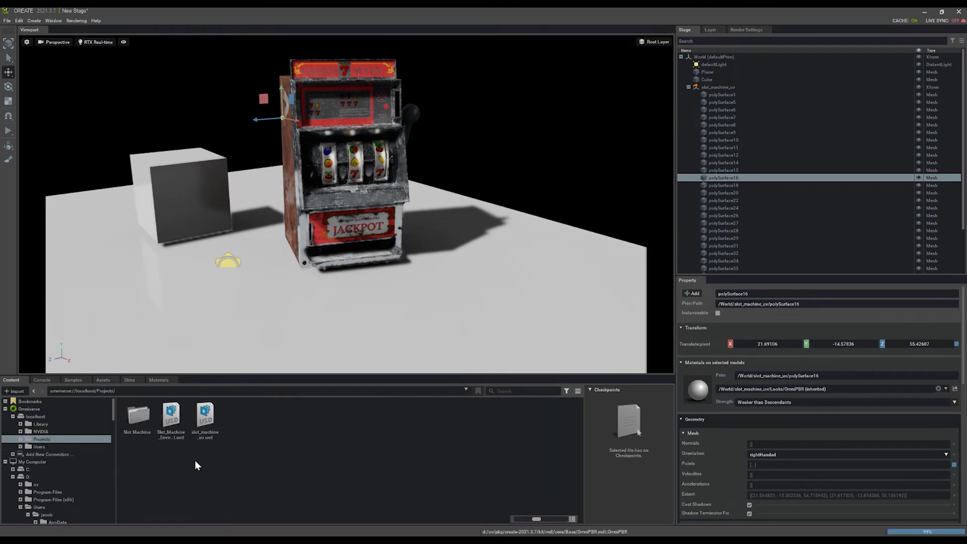
left_click(172, 432)
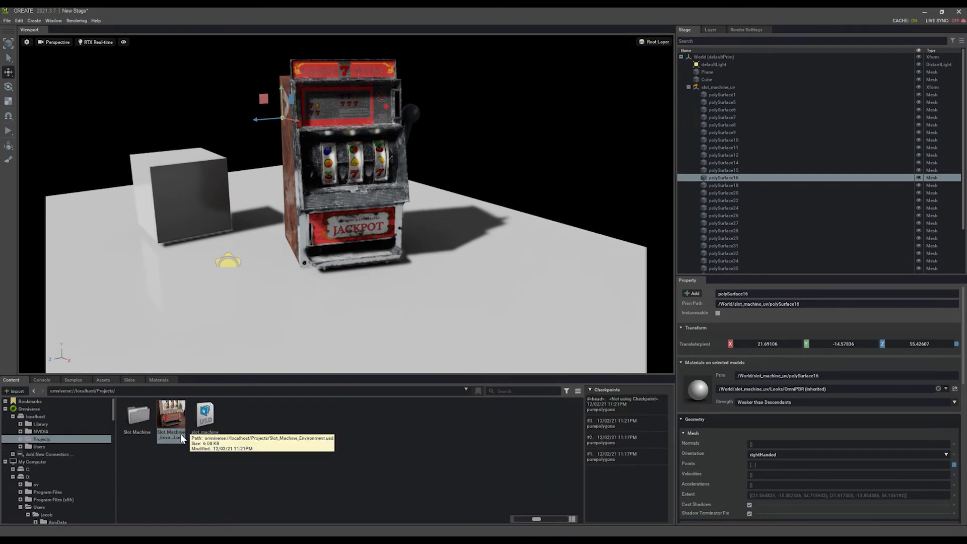
left_click(216, 421)
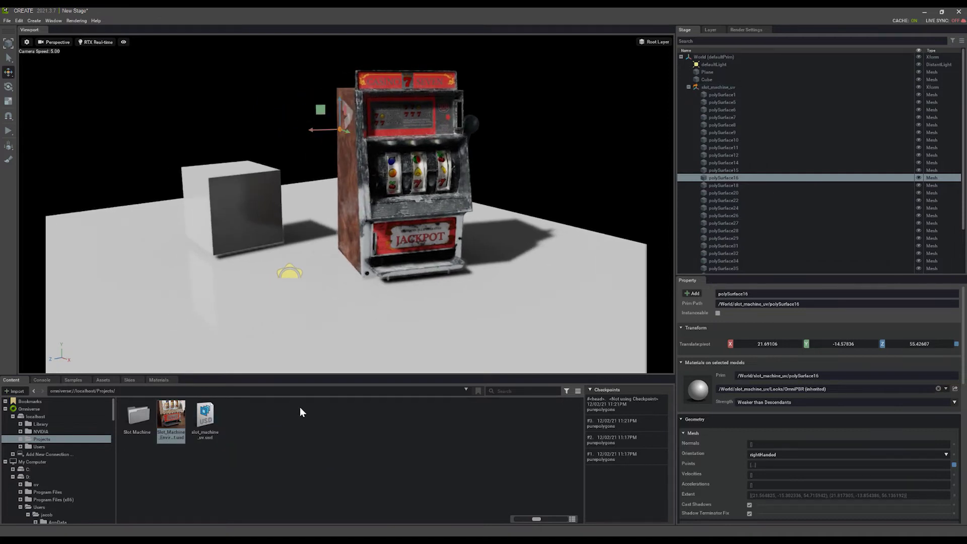
Drop slot_machine_uv.usd into the viewport and rotate it to face the camera.
left_click_drag(208, 421, 290, 300)
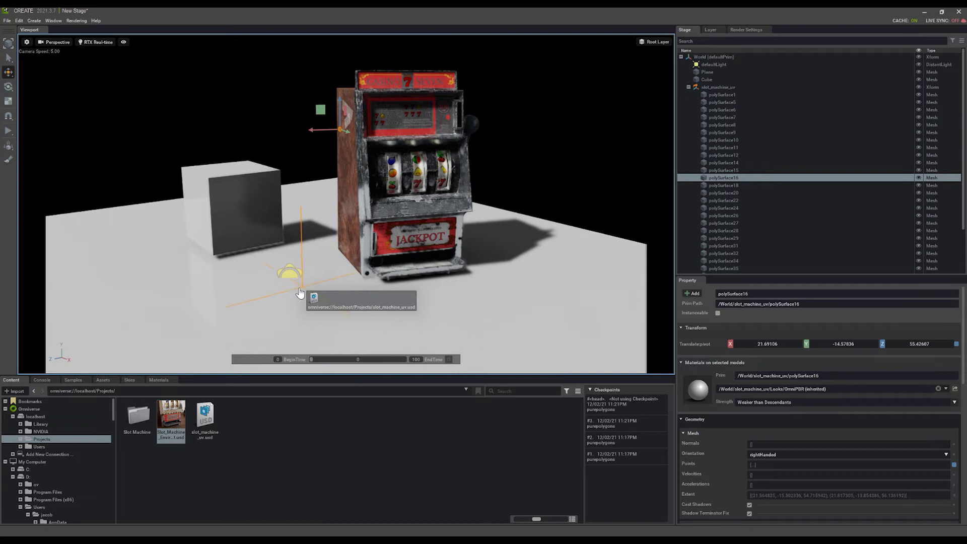
left_click_drag(290, 301, 284, 301)
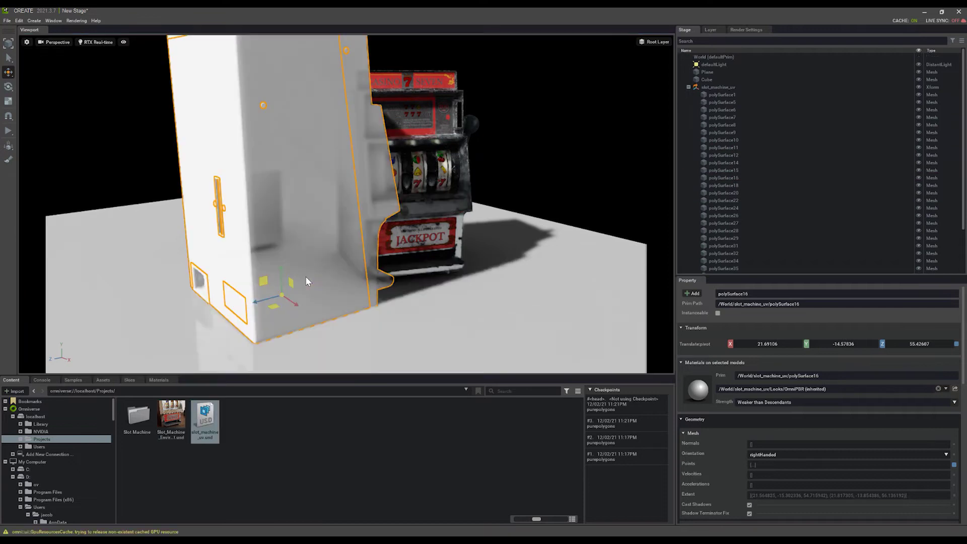
key("e")
mouse_move(283, 308)
left_mouse_down()
mouse_move(217, 312)
mouse_move(170, 278)
mouse_move(181, 288)
mouse_move(312, 293)
mouse_move(248, 305)
mouse_move(271, 310)
left_mouse_up()
key("r")
Delete the textured jackpot slot machine from the scene.
key("w")
key("e")
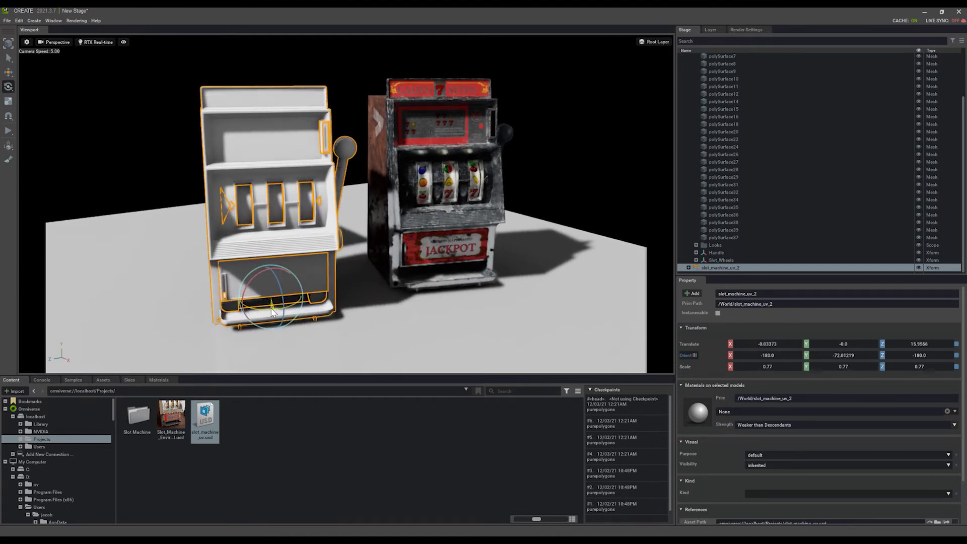
key("w")
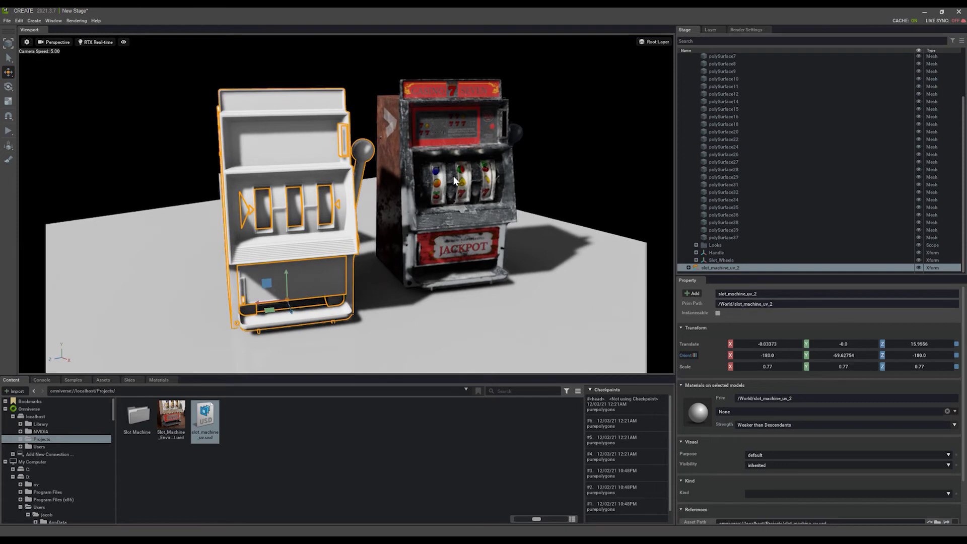
left_click(454, 176)
key("Delete")
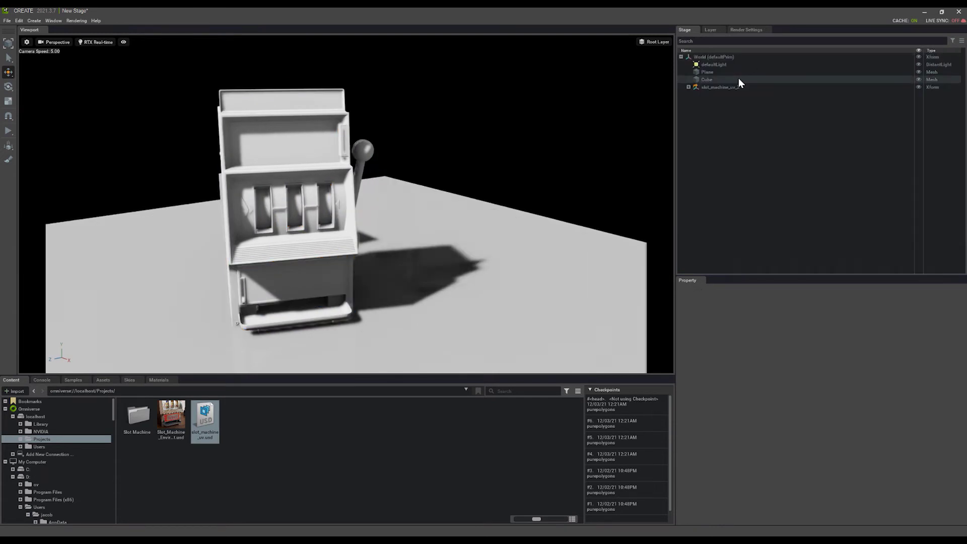
Select slot_machine_uv_2 and move it right so the cube comes into view.
left_click(270, 208)
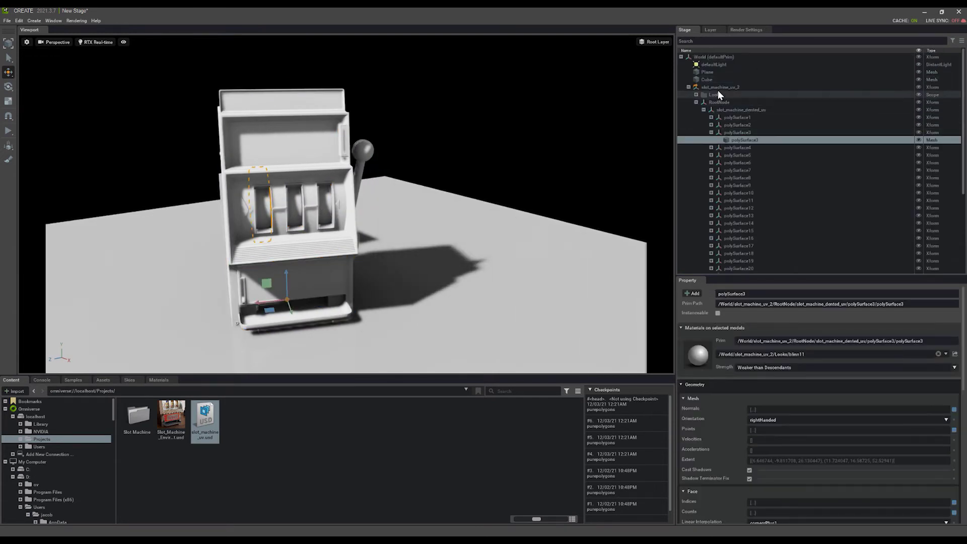
left_click(718, 89)
mouse_move(286, 260)
left_mouse_down()
mouse_move(392, 246)
mouse_move(350, 247)
left_mouse_up()
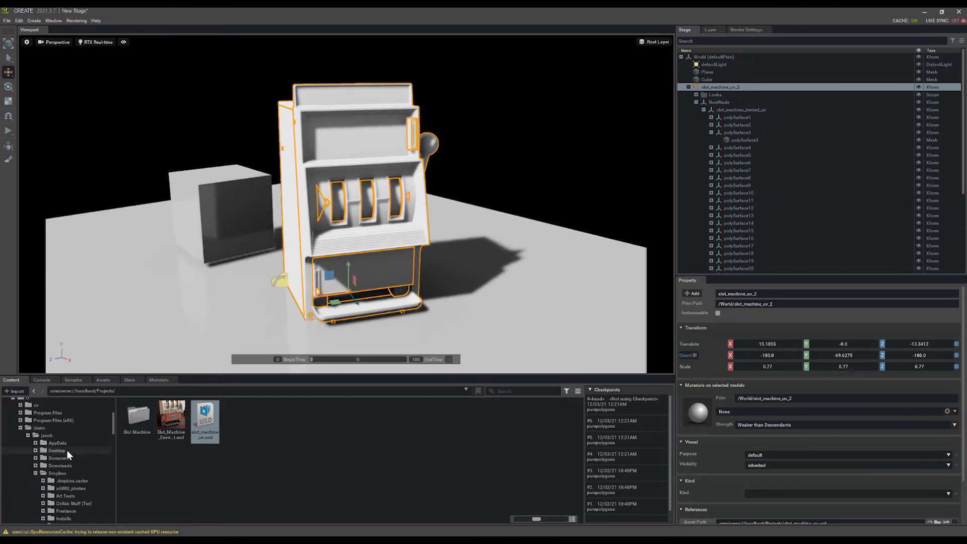
left_click(66, 452)
scroll(66, 449, "down", 2)
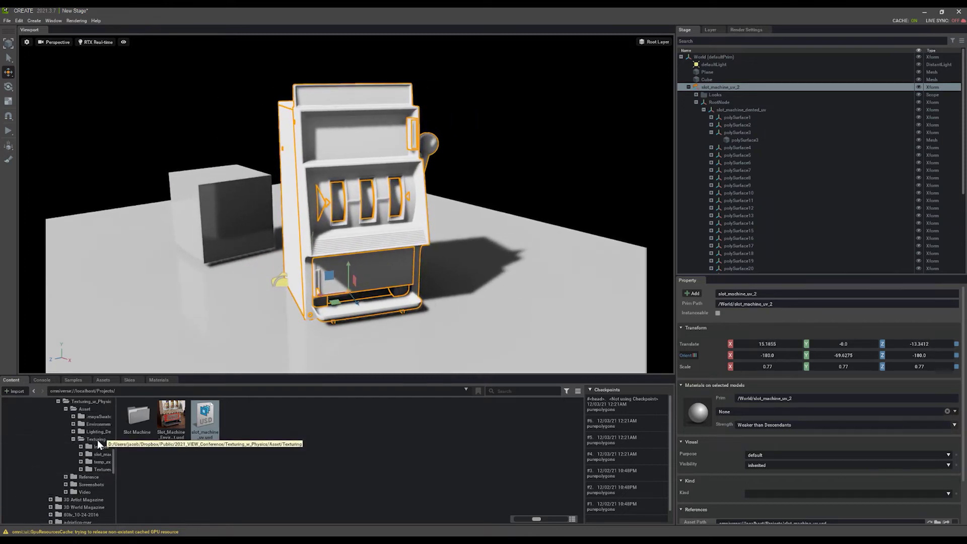
Open Asset/Texturing/Textures in the Content browser and collapse the slot machine's RootNode.
left_click(98, 440)
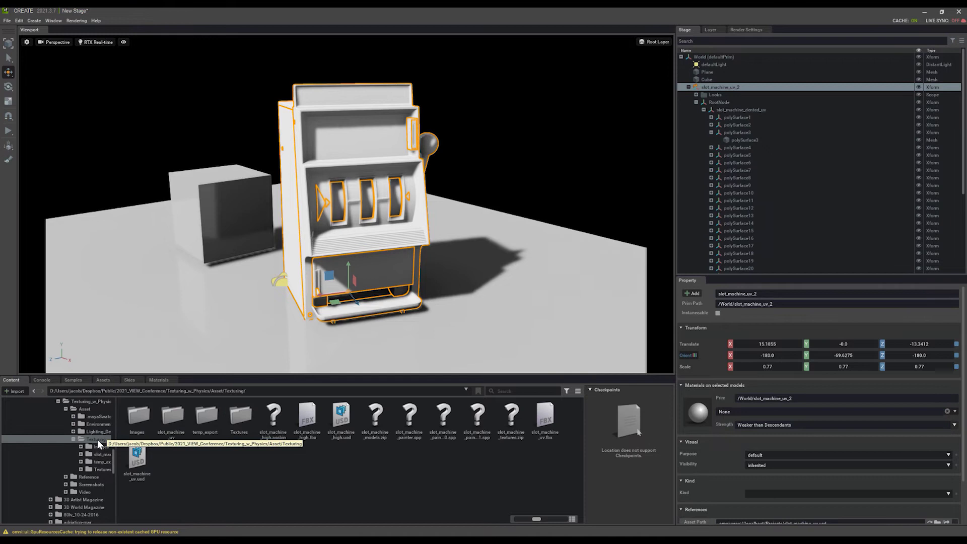
double_click(235, 418)
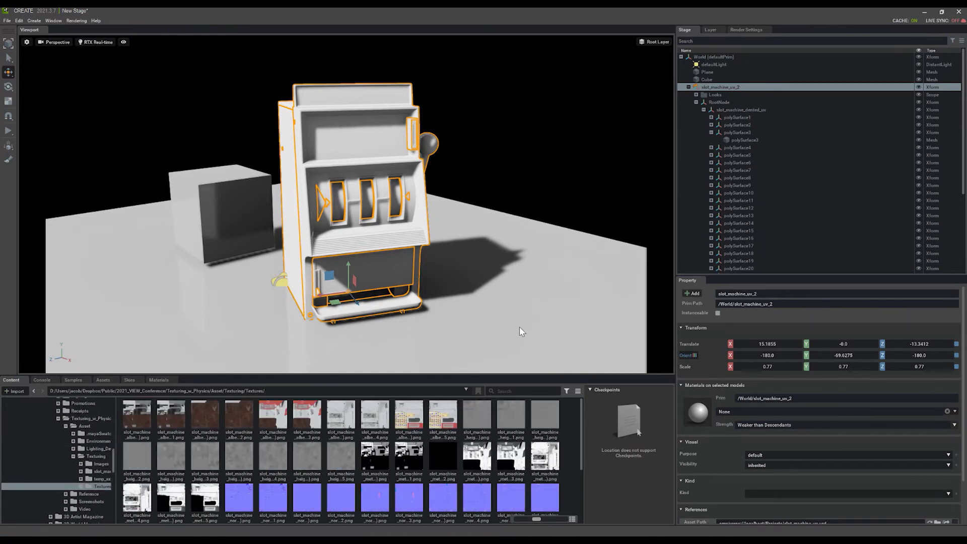
left_click(696, 102)
left_click_drag(556, 178, 358, 188, "alt")
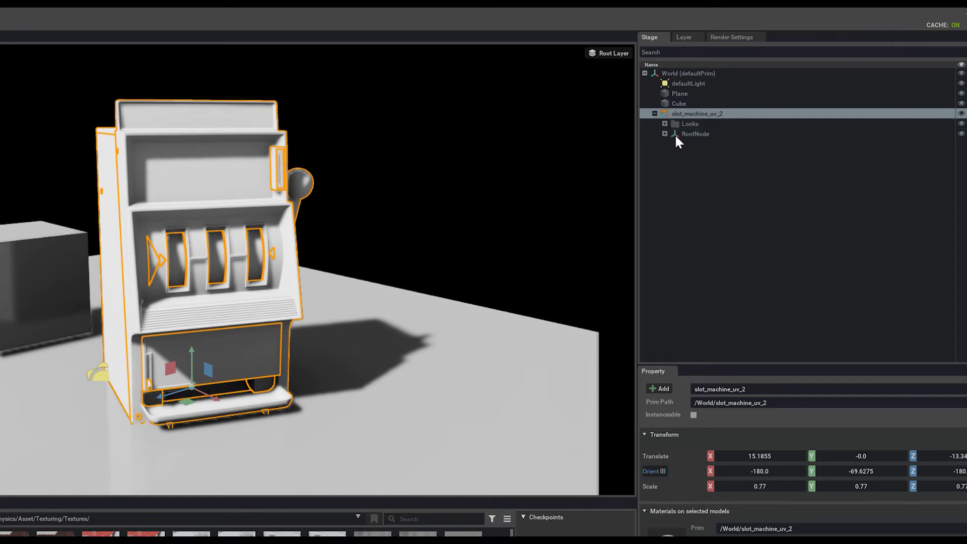
left_click(677, 141)
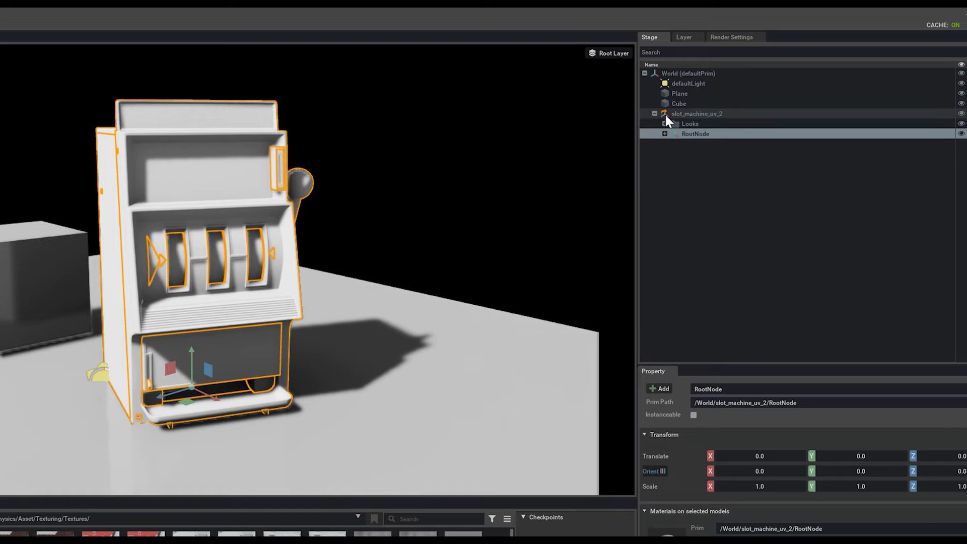
left_click(665, 113)
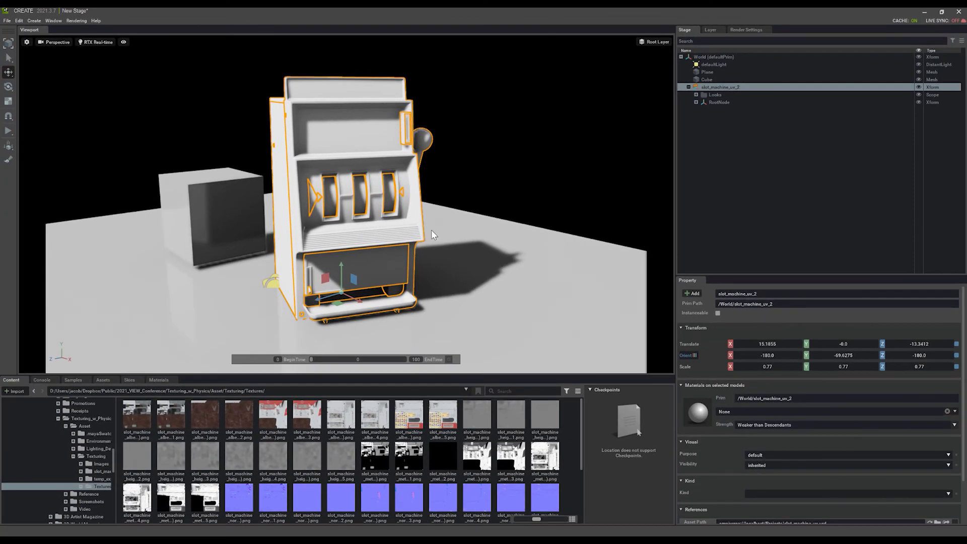
left_click_drag(432, 230, 529, 226, "alt")
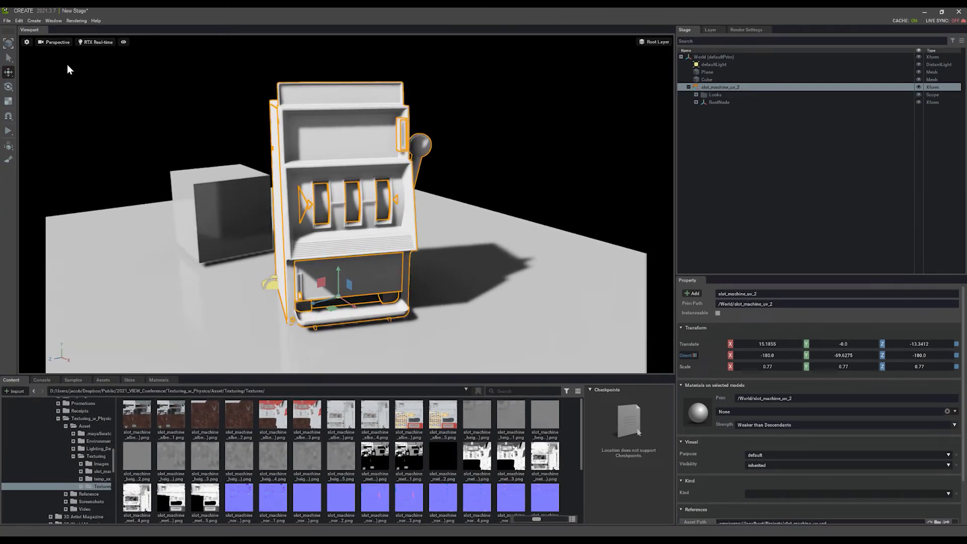
Create an OmniPBR material and drop an albedo PNG onto its Albedo Map.
left_click(33, 22)
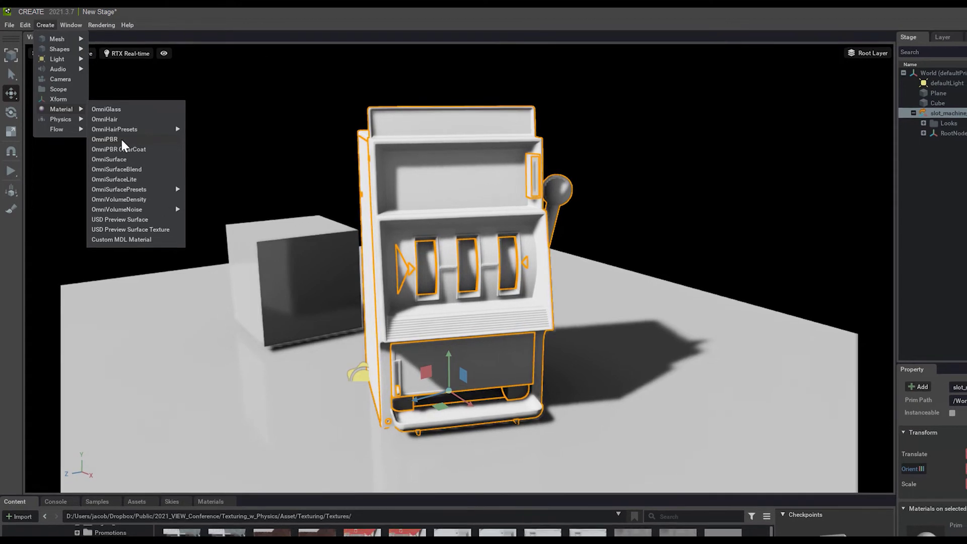
left_click(124, 143)
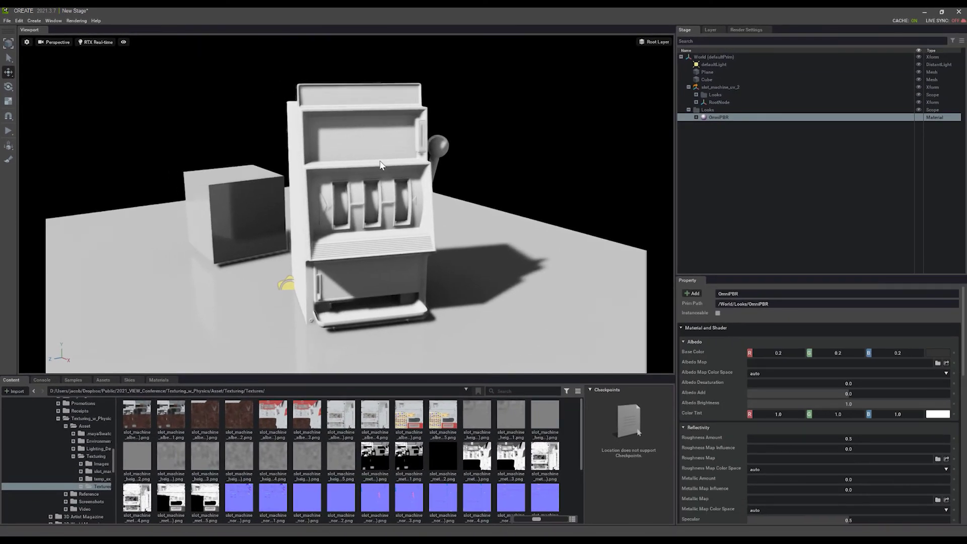
left_click_drag(381, 165, 397, 185, "alt")
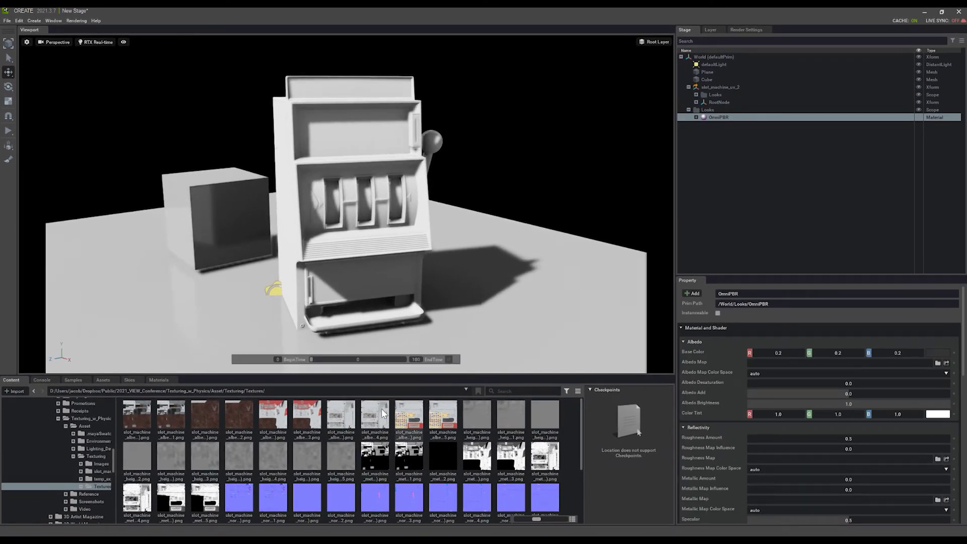
left_click_drag(170, 426, 305, 440)
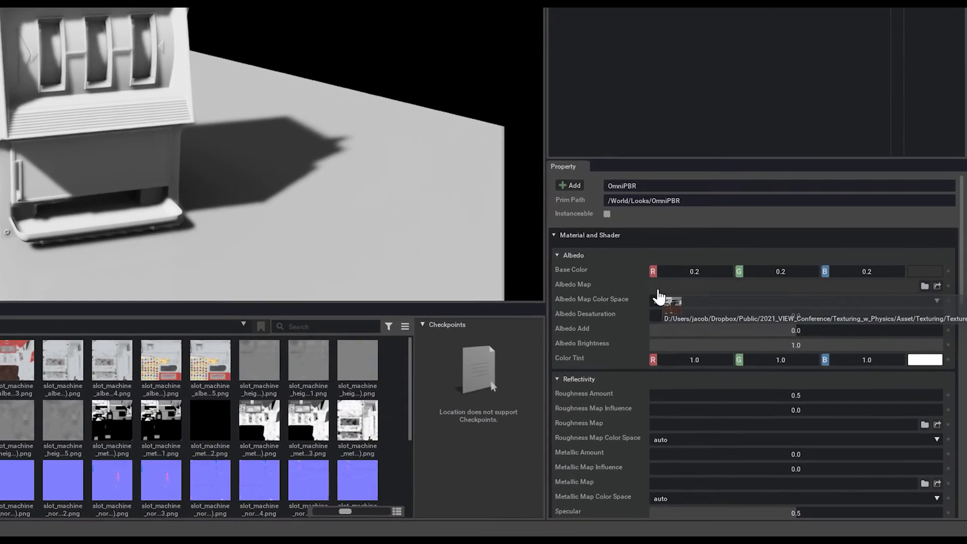
left_click_drag(306, 440, 766, 370)
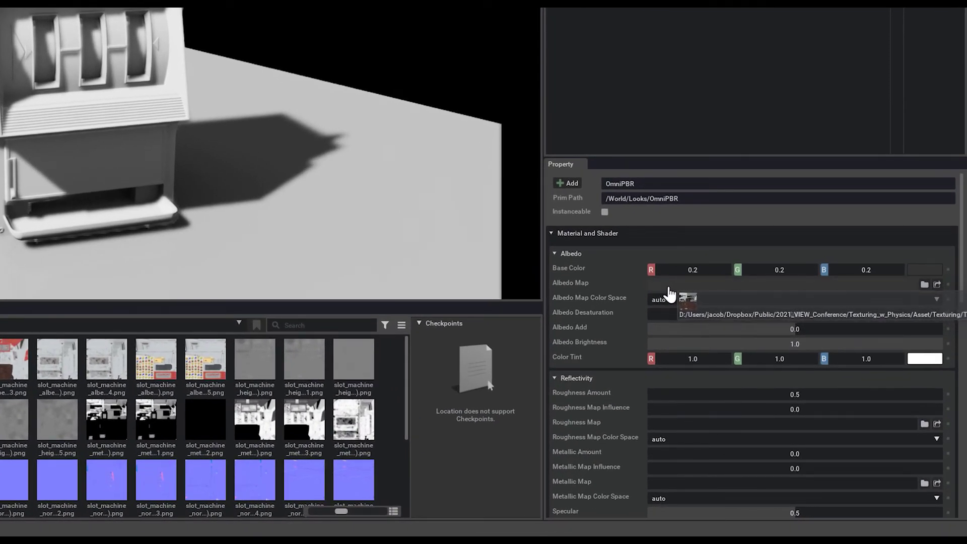
left_click_drag(675, 293, 669, 294)
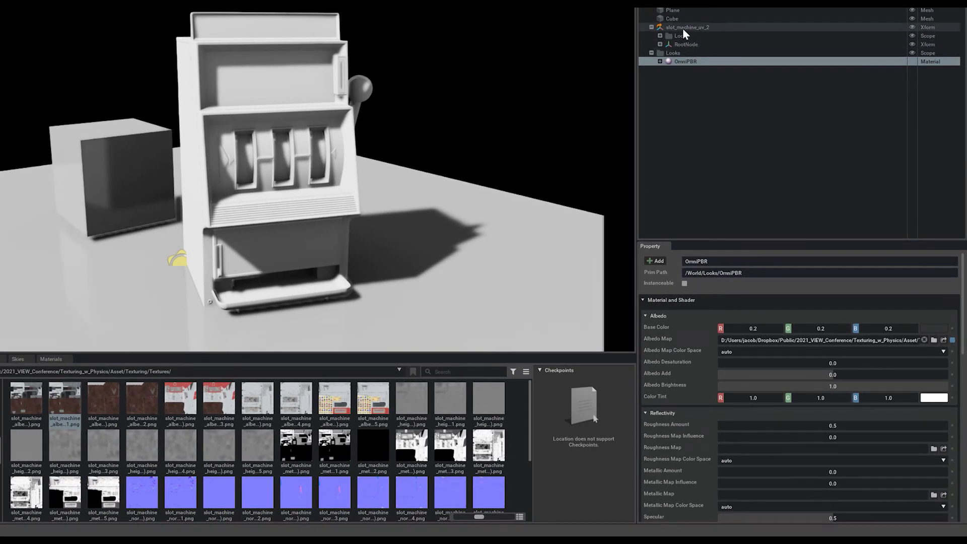
Select slot_machine_uv_2 and check the material bindings of its parts, including polySurface1.
left_click(681, 26)
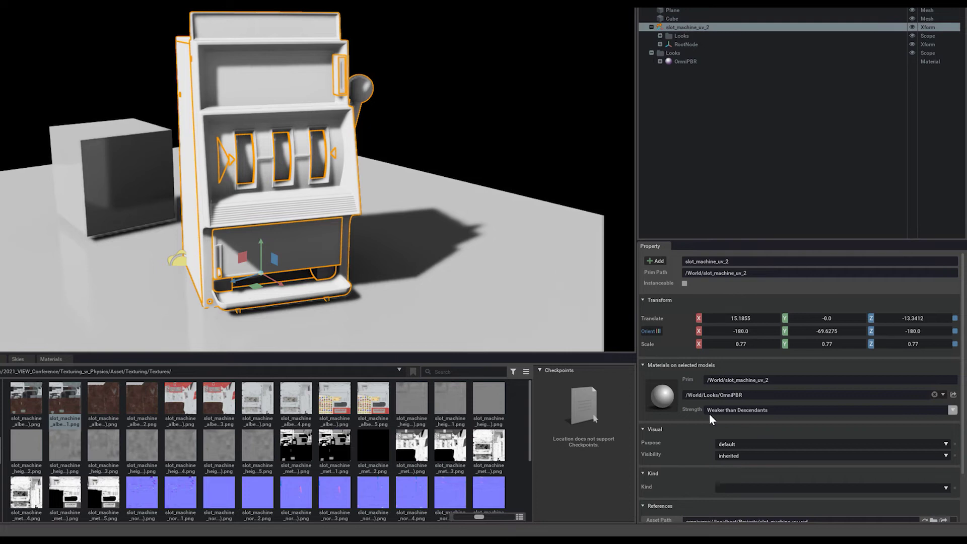
left_click(722, 410)
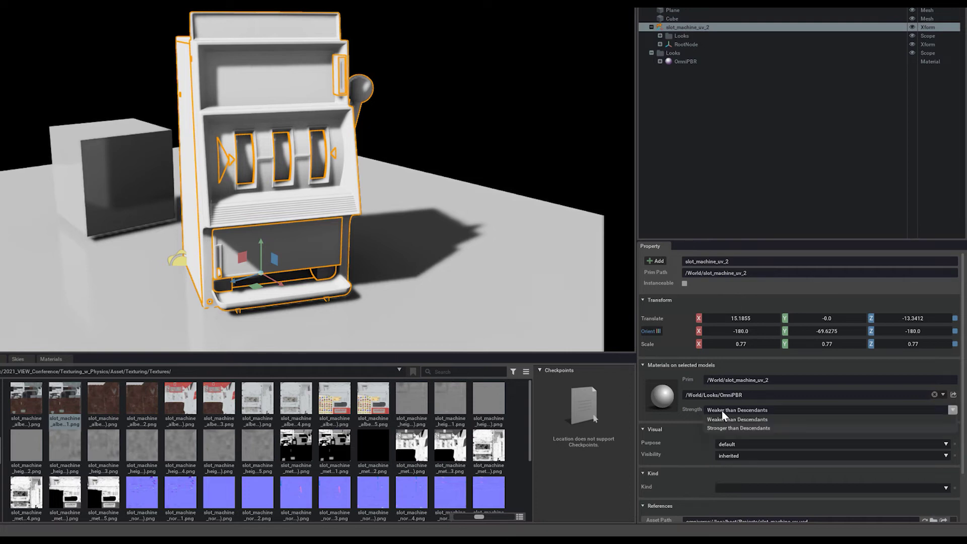
left_click(660, 44)
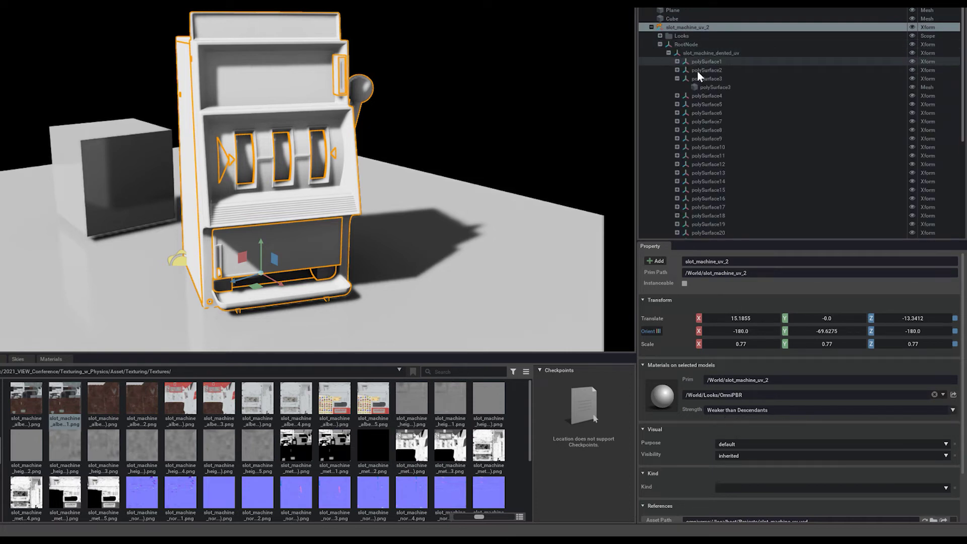
left_click(700, 87)
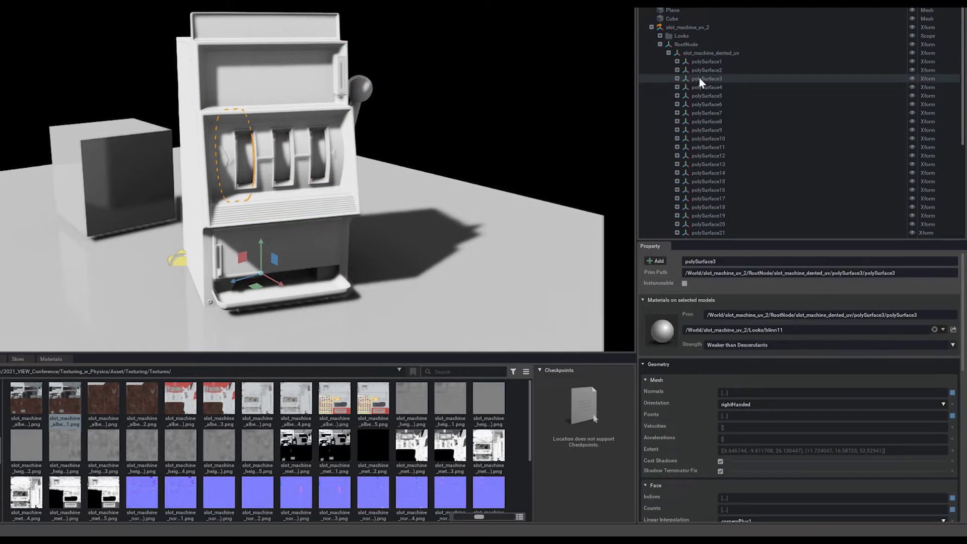
left_click(703, 62)
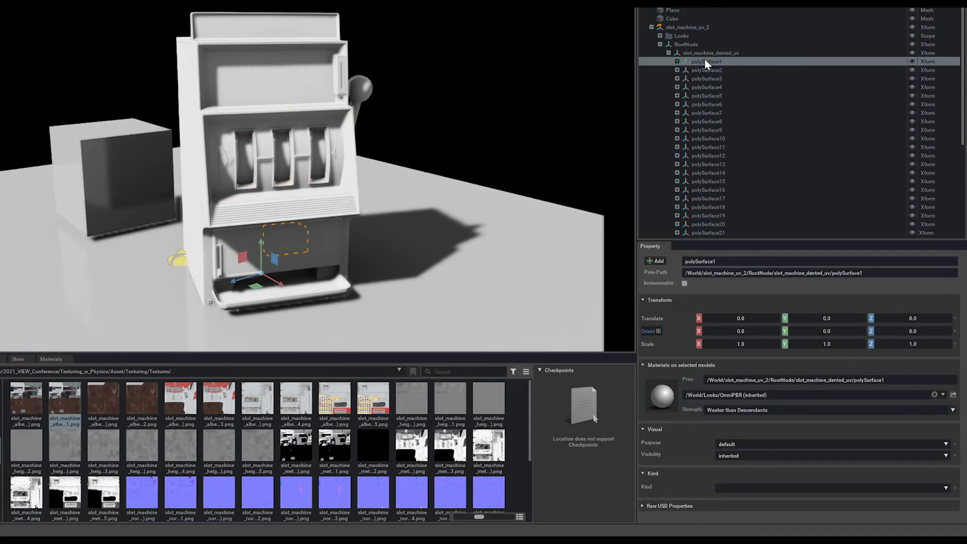
left_click(686, 27)
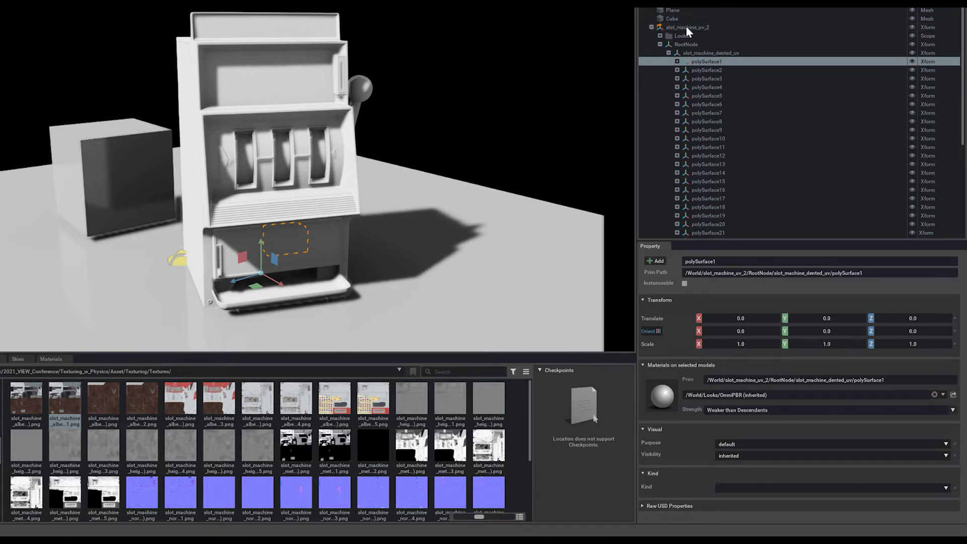
left_click(701, 61)
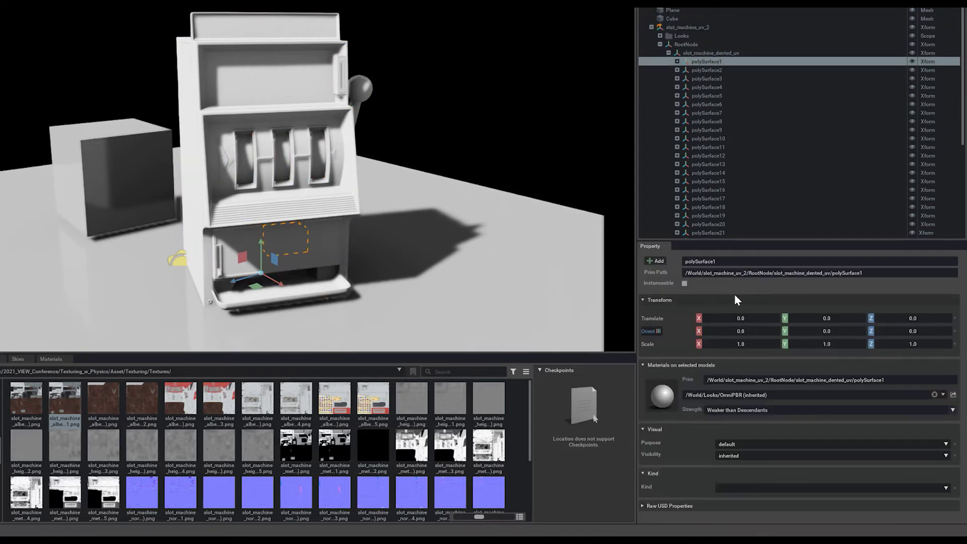
left_click(943, 395)
left_click(759, 431)
Set the OmniPBR binding strength on slot_machine_uv_2 to Stronger than Descendants.
left_click(674, 30)
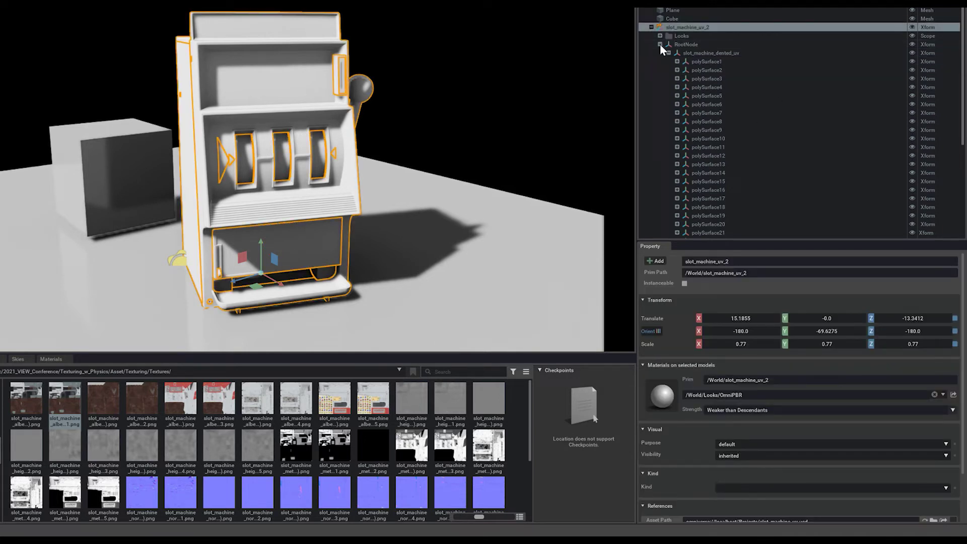
left_click(660, 43)
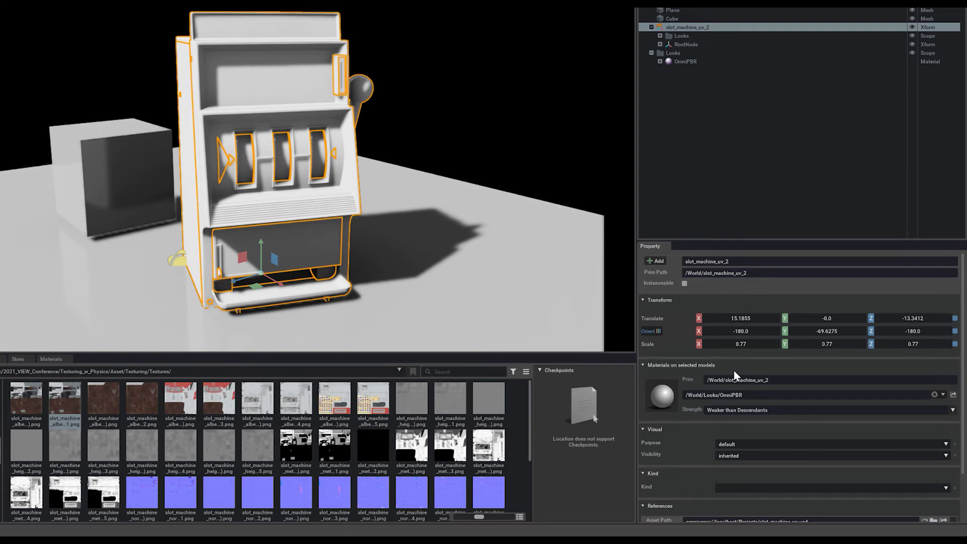
left_click(724, 408)
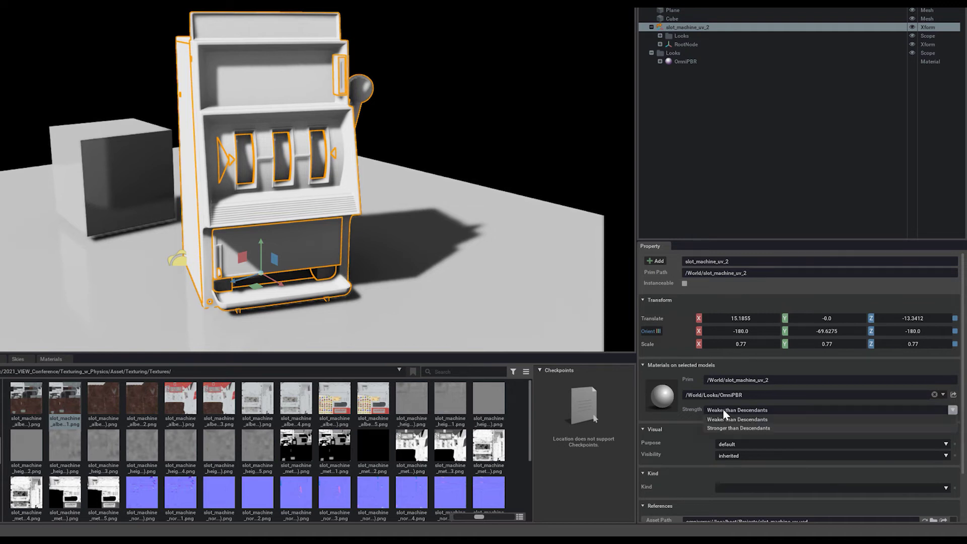
left_click(722, 428)
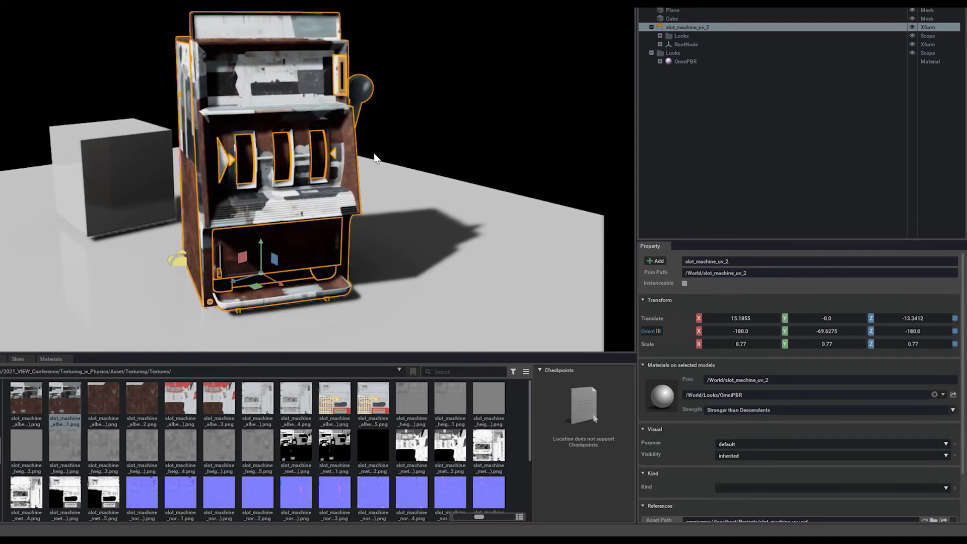
mouse_move(241, 146)
left_mouse_down("alt")
mouse_move(198, 153)
mouse_move(286, 164)
mouse_move(289, 175)
left_mouse_up("alt")
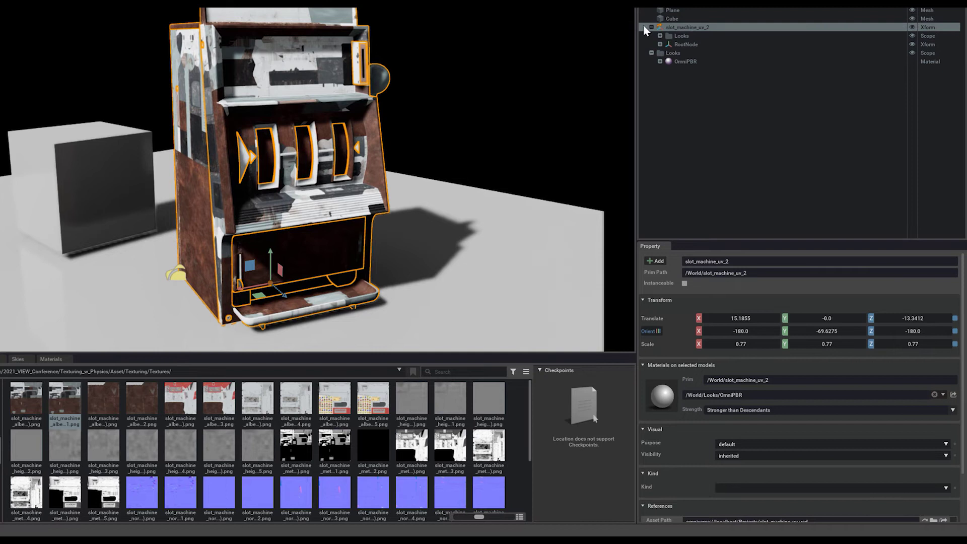
mouse_move(325, 76)
left_mouse_down("alt")
mouse_move(345, 83)
mouse_move(331, 93)
mouse_move(357, 92)
mouse_move(338, 97)
mouse_move(338, 109)
left_mouse_up("alt")
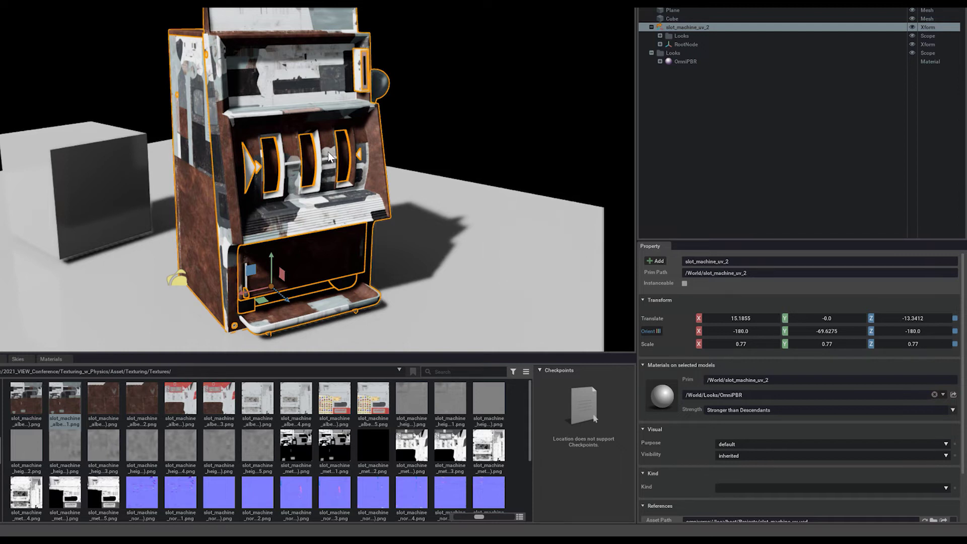
mouse_move(328, 152)
left_mouse_down("alt")
mouse_move(308, 136)
mouse_move(305, 154)
left_mouse_up("alt")
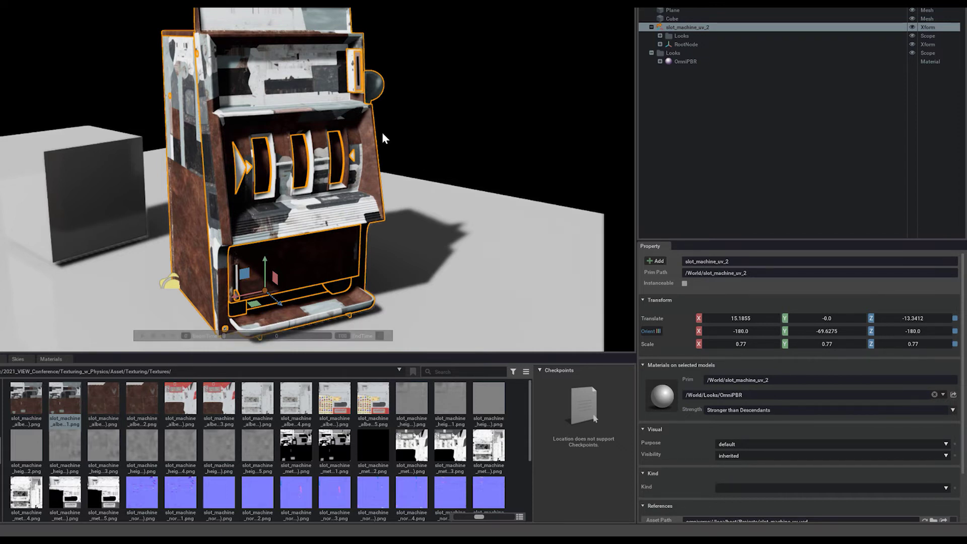
Load the orm 1001 texture into OmniPBR's ORM Map with raw colour space and enable ORM.
left_click(686, 62)
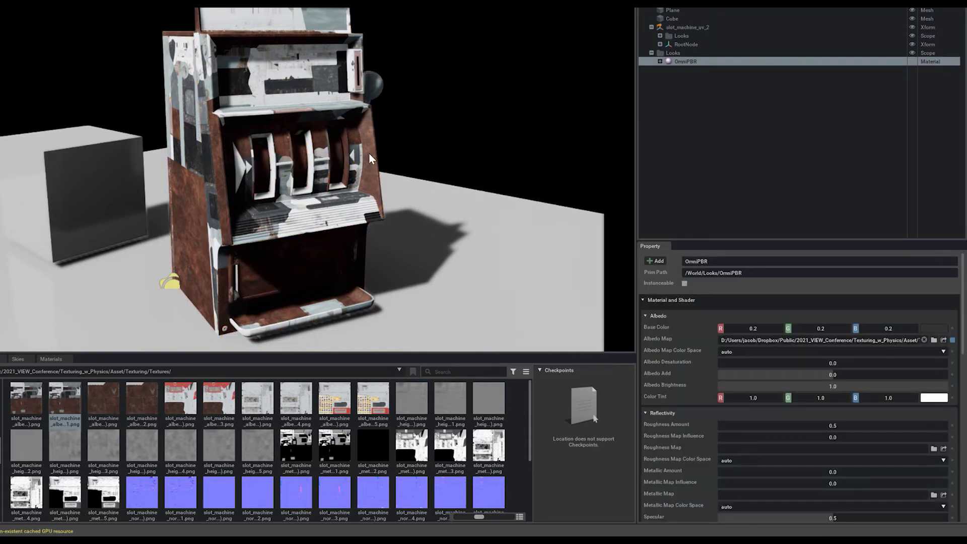
left_click_drag(309, 161, 281, 152, "alt")
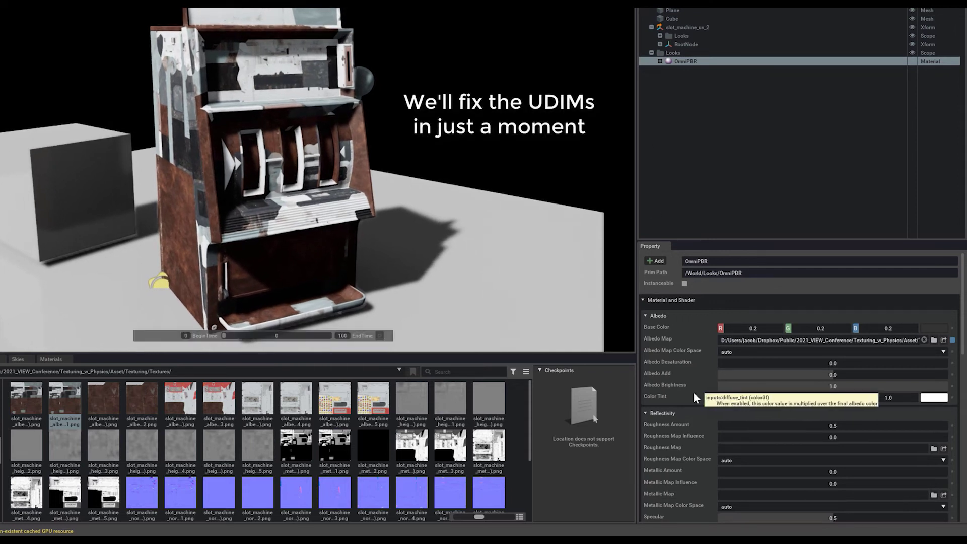
scroll(688, 389, "down", 1)
scroll(689, 388, "down", 2)
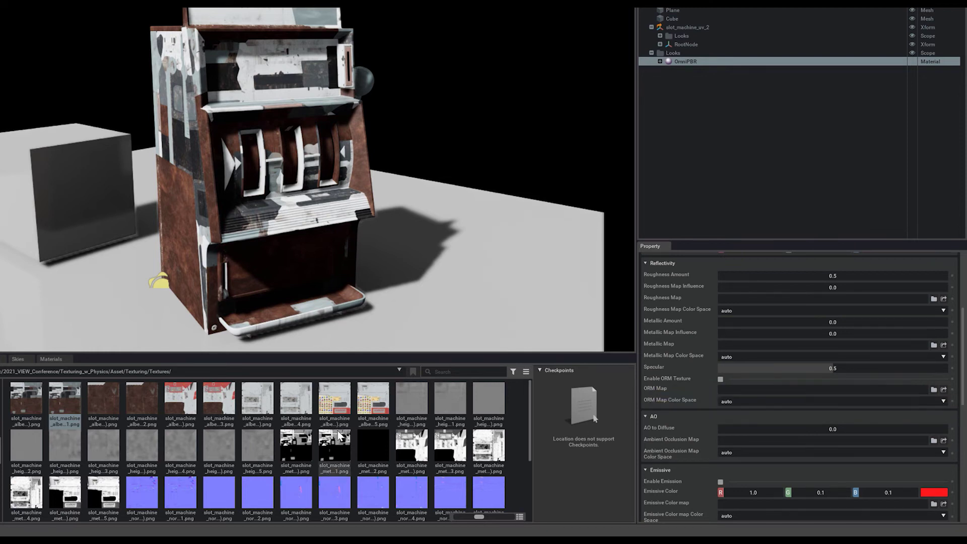
scroll(234, 407, "down", 2)
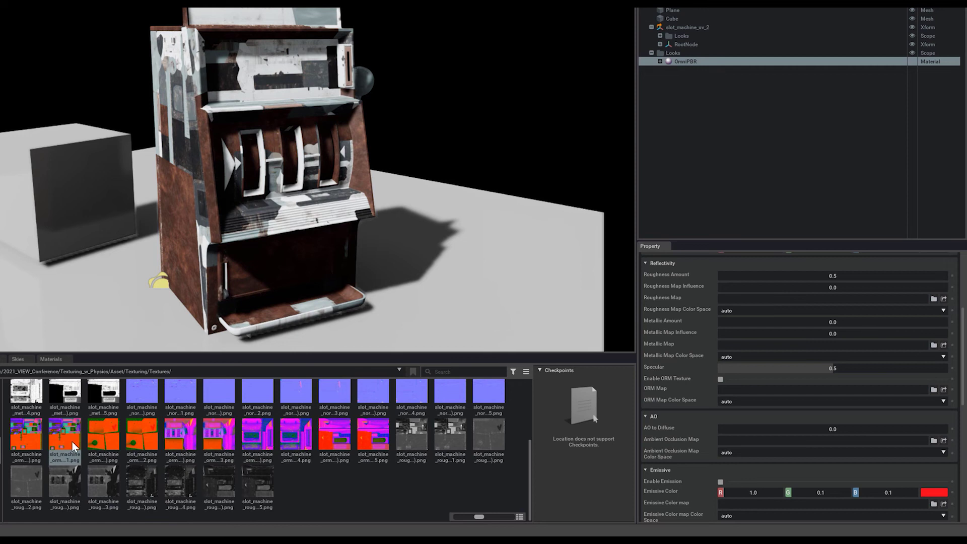
mouse_move(65, 437)
left_mouse_down()
mouse_move(599, 490)
mouse_move(729, 400)
left_mouse_up()
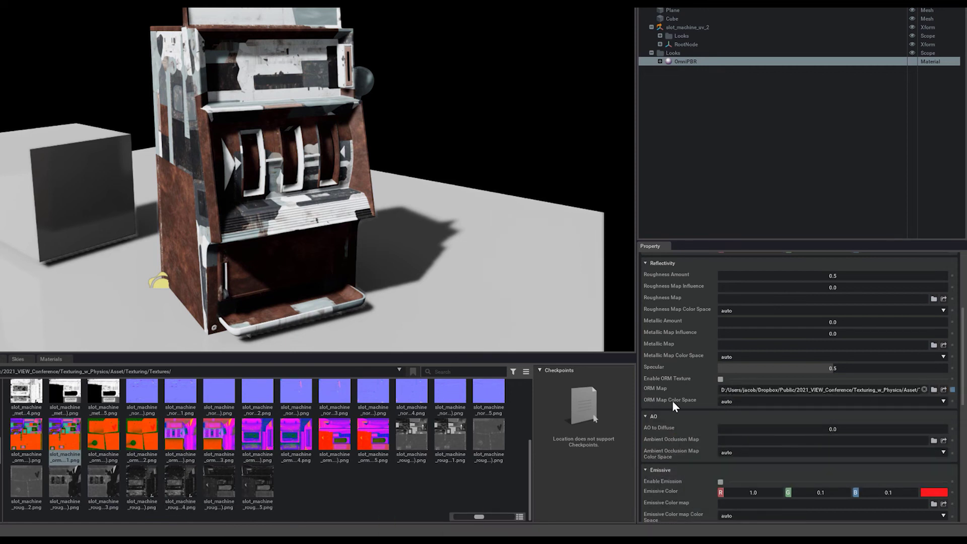
left_click(727, 401)
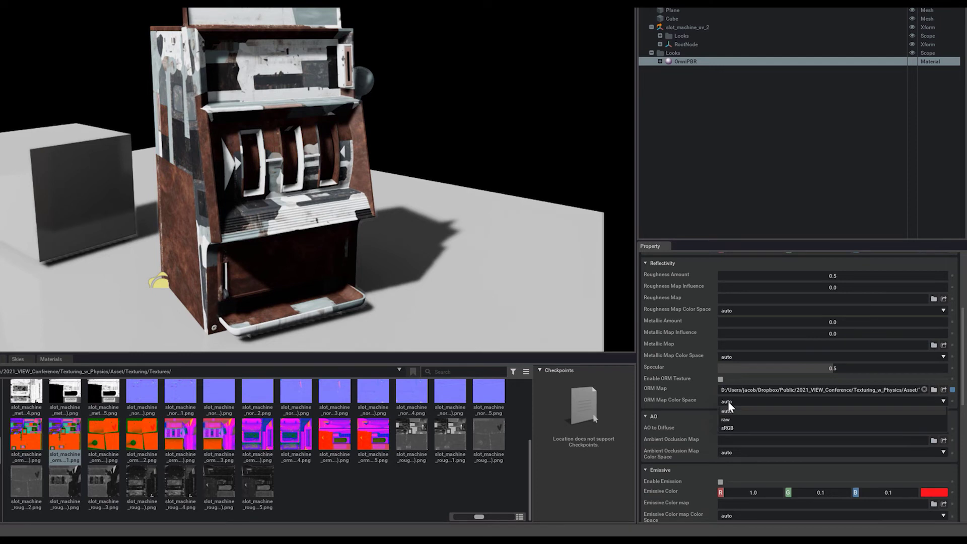
left_click(731, 420)
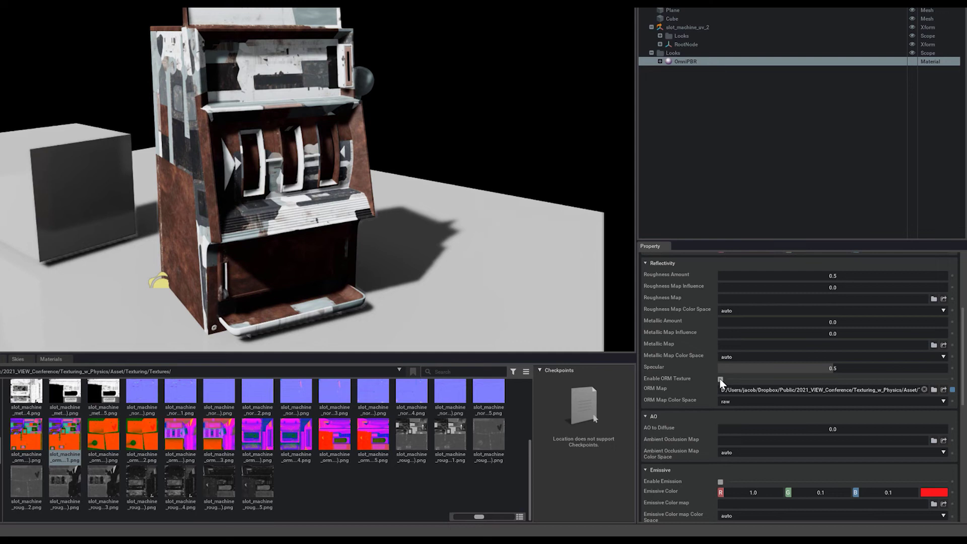
left_click(720, 379)
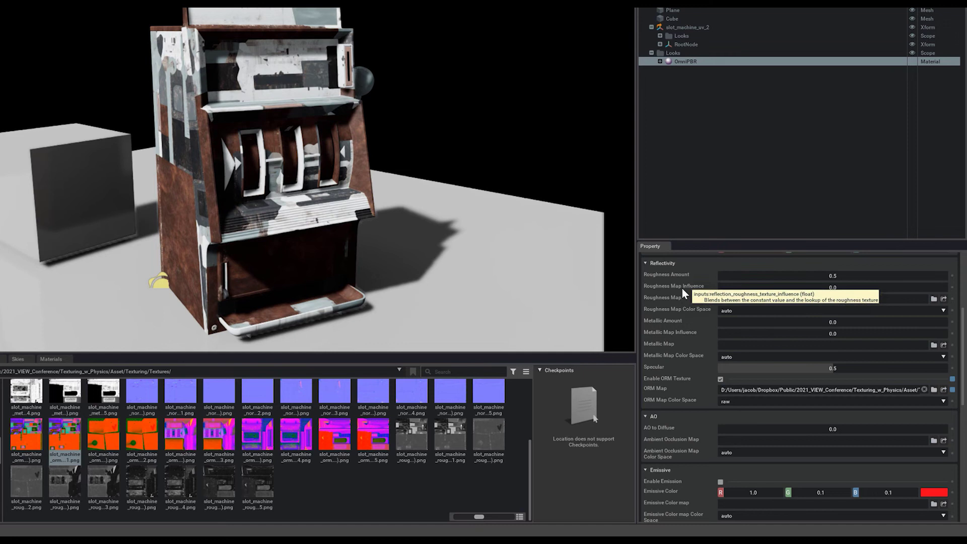
Try Roughness Map Influence at 1.0 and 0.0, then test and revert a higher roughness amount.
double_click(831, 288)
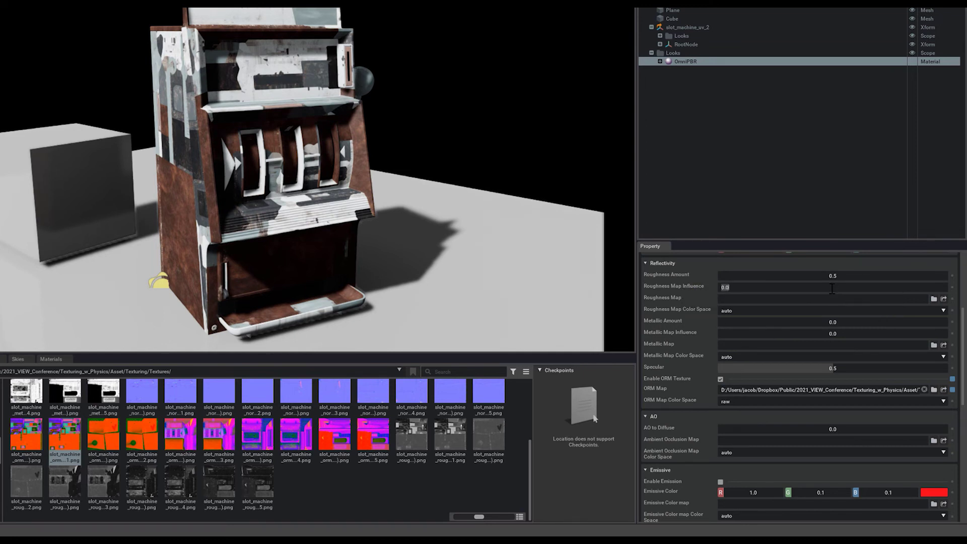
type("1")
key("Return")
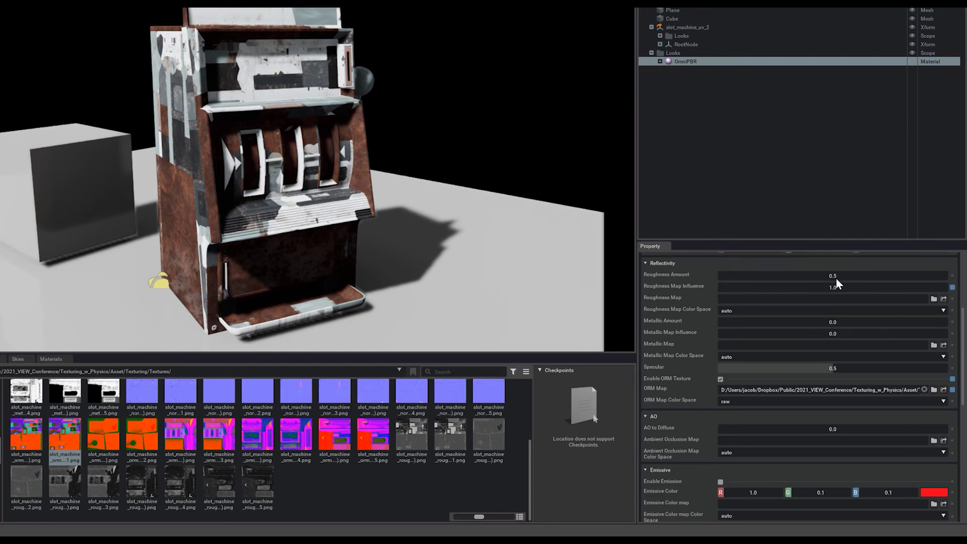
double_click(831, 287)
type("0")
key("Return")
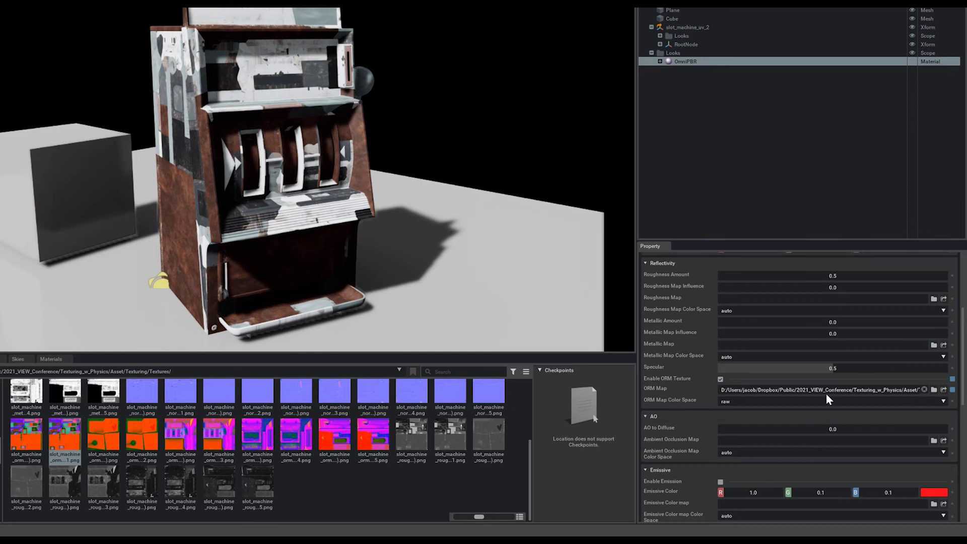
left_click_drag(834, 277, 833, 273)
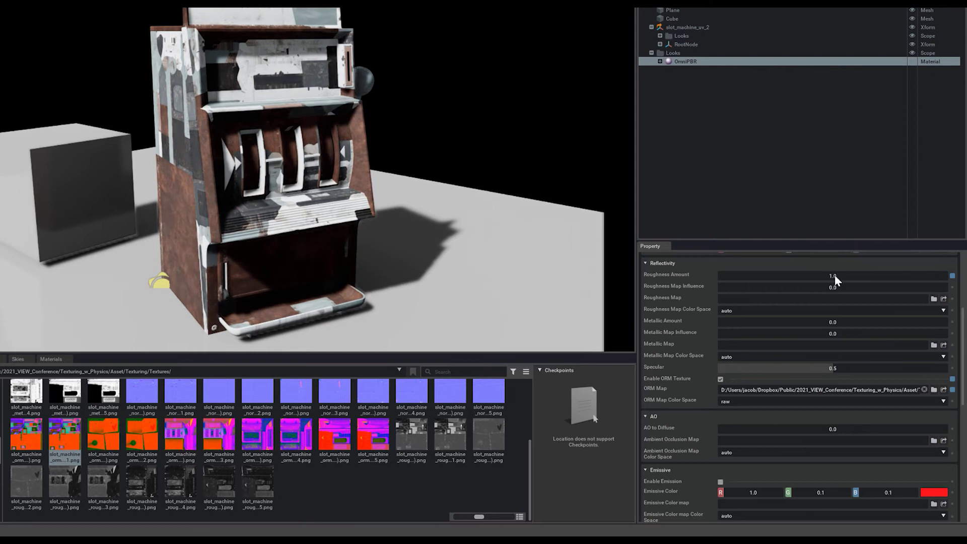
key("ctrl+z")
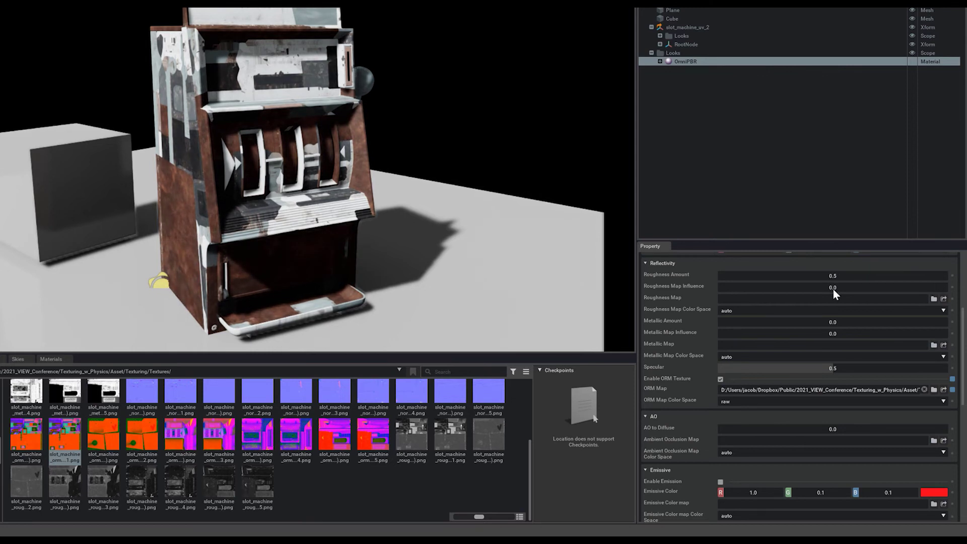
Set Roughness Map Influence and Metallic Map Influence both to 1.0.
left_click_drag(829, 287, 839, 289)
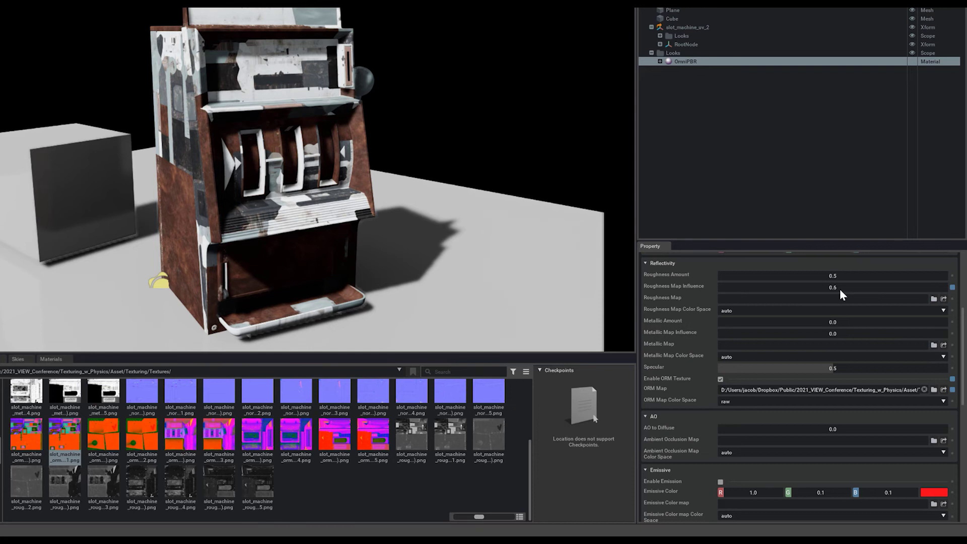
left_click_drag(841, 289, 839, 288)
double_click(839, 290)
type("1")
key("Return")
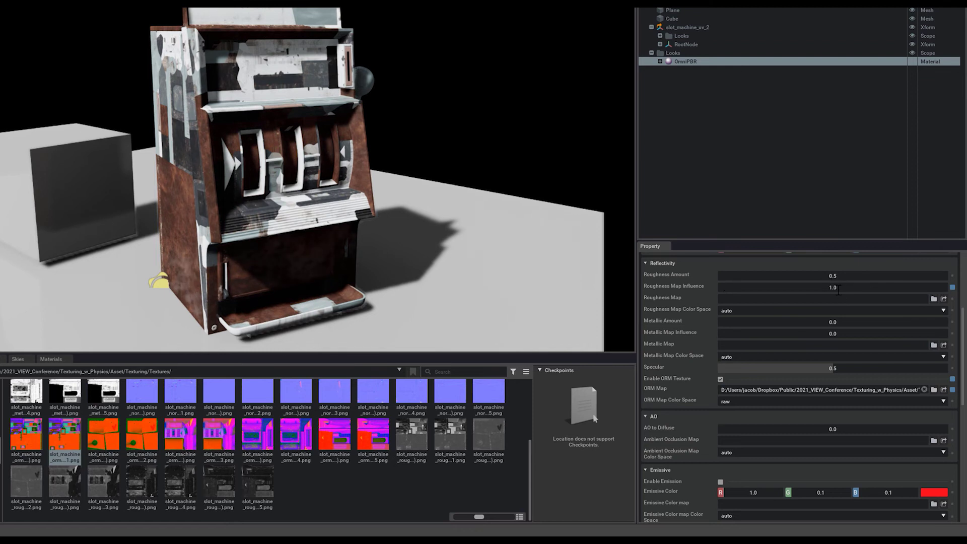
double_click(832, 334)
type("1")
key("Return")
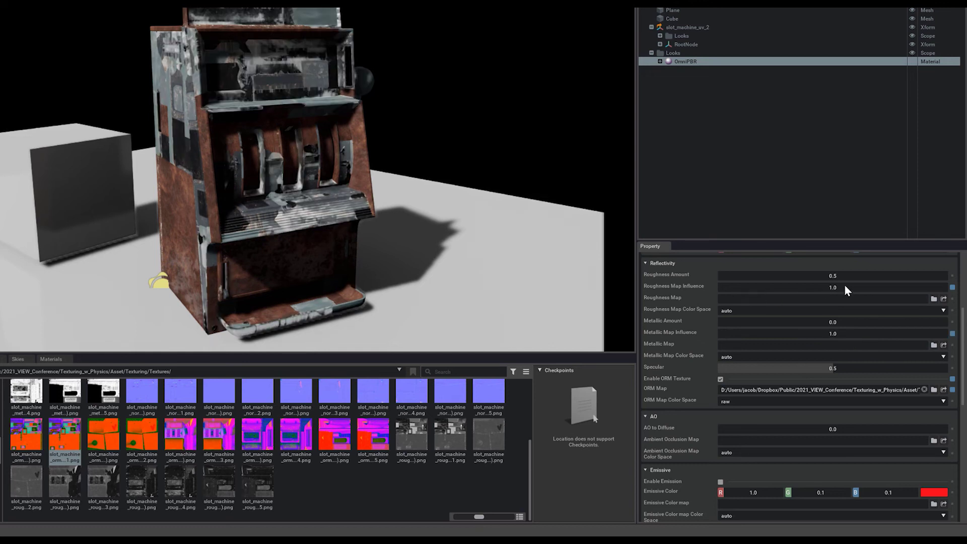
scroll(315, 158, "up", 3)
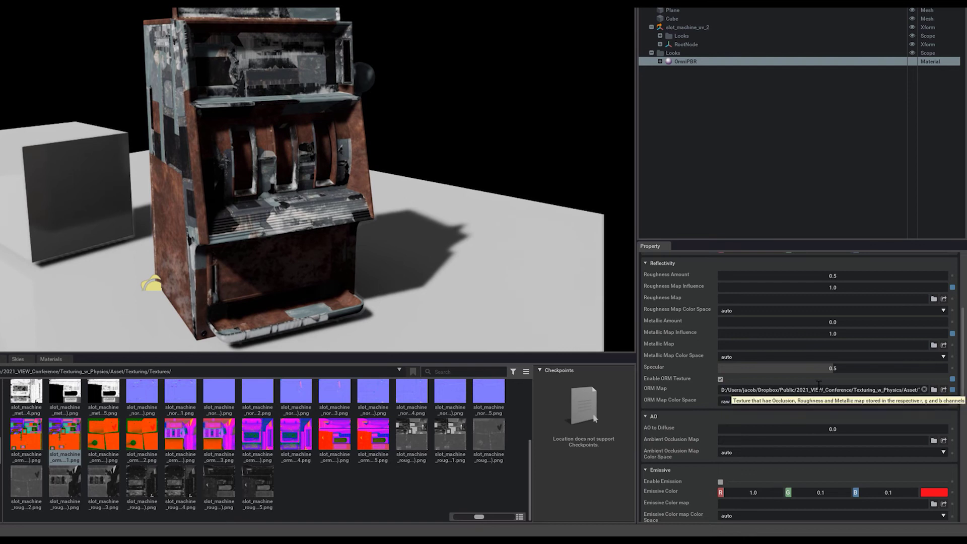
scroll(687, 381, "down", 4)
scroll(684, 374, "down", 2)
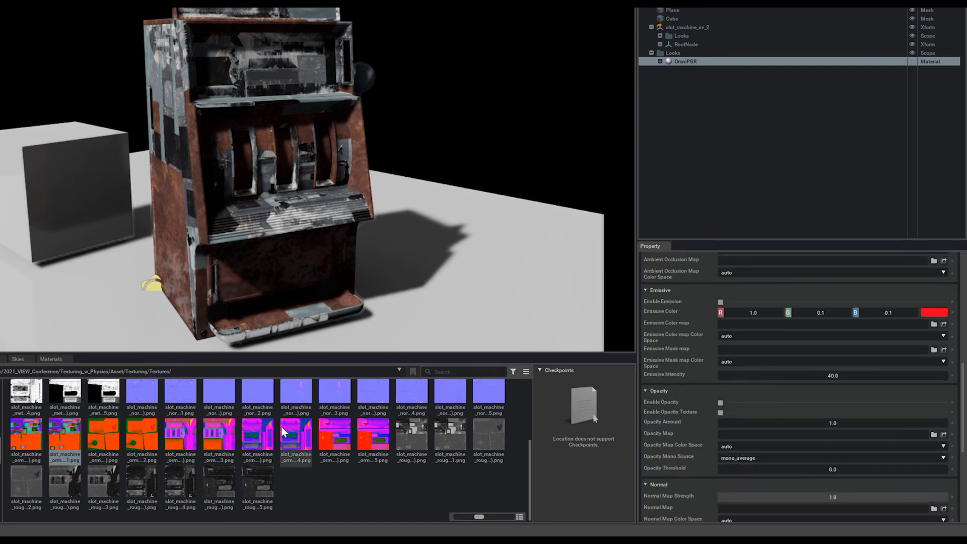
scroll(705, 412, "down", 2)
scroll(703, 397, "down", 2)
scroll(694, 375, "down", 1)
scroll(333, 456, "up", 3)
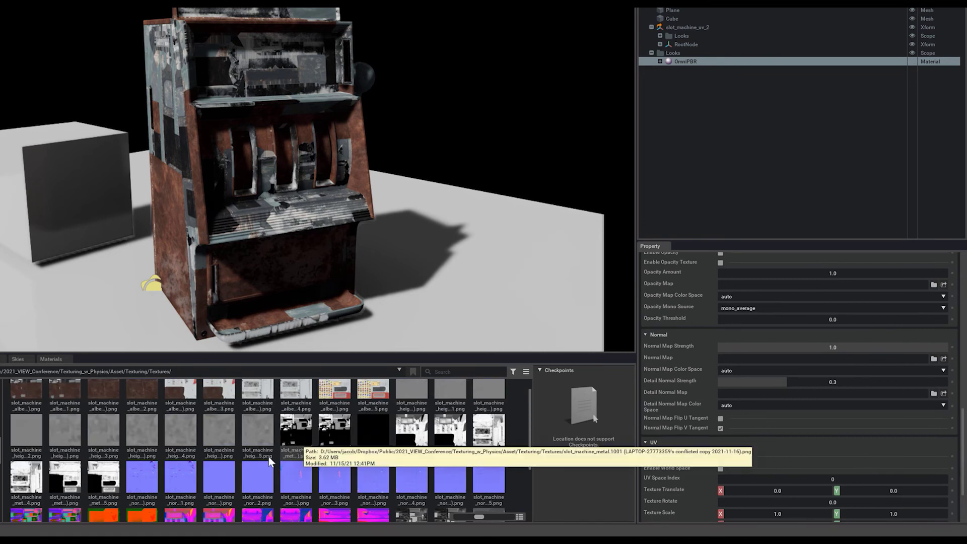
Load the normal map texture into Normal Map and set its colour space to raw.
left_click_drag(181, 484, 755, 359)
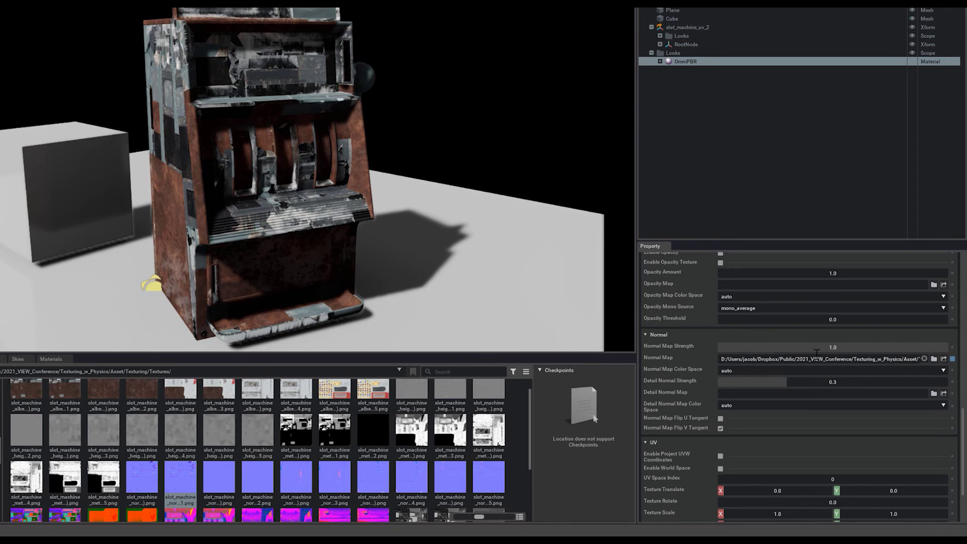
left_click(728, 371)
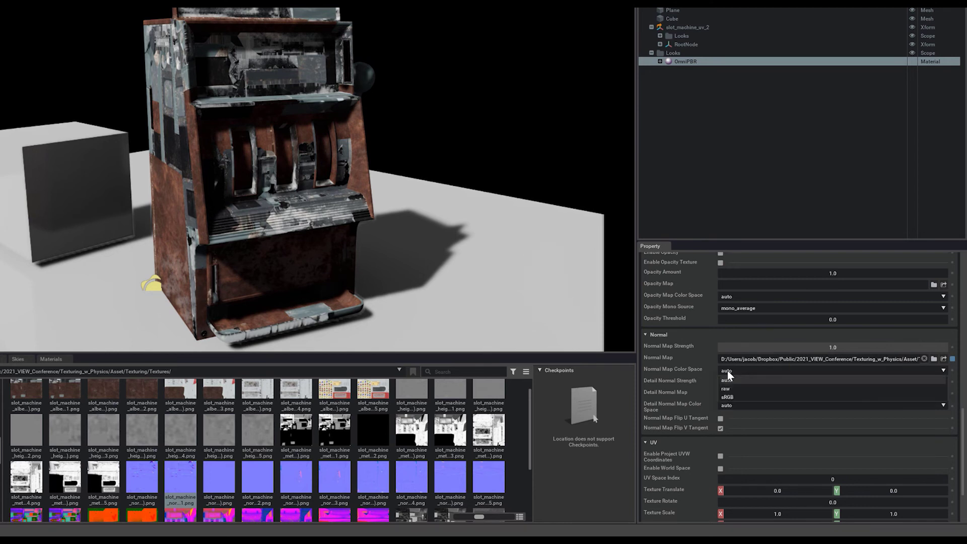
left_click(725, 387)
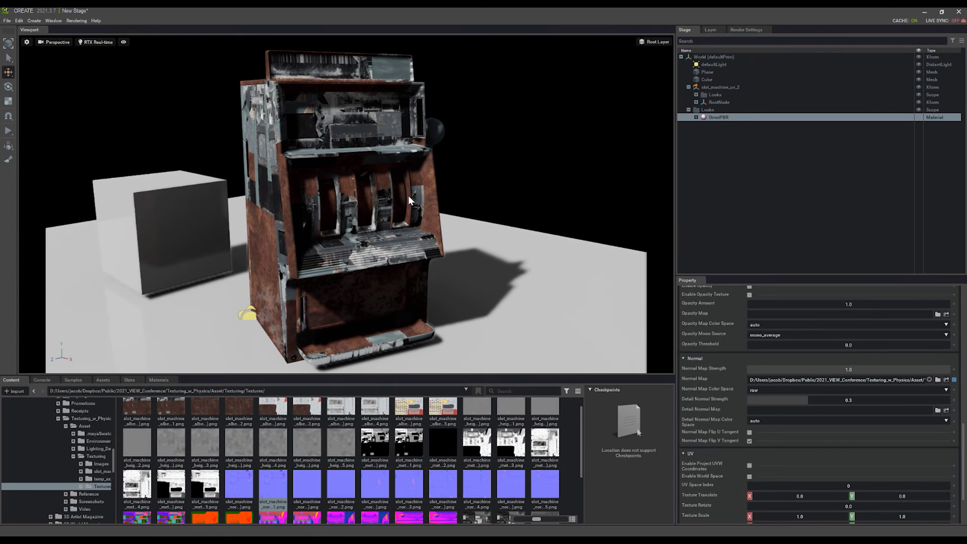
left_click_drag(408, 195, 423, 204, "alt")
scroll(731, 372, "up", 3)
scroll(730, 372, "up", 3)
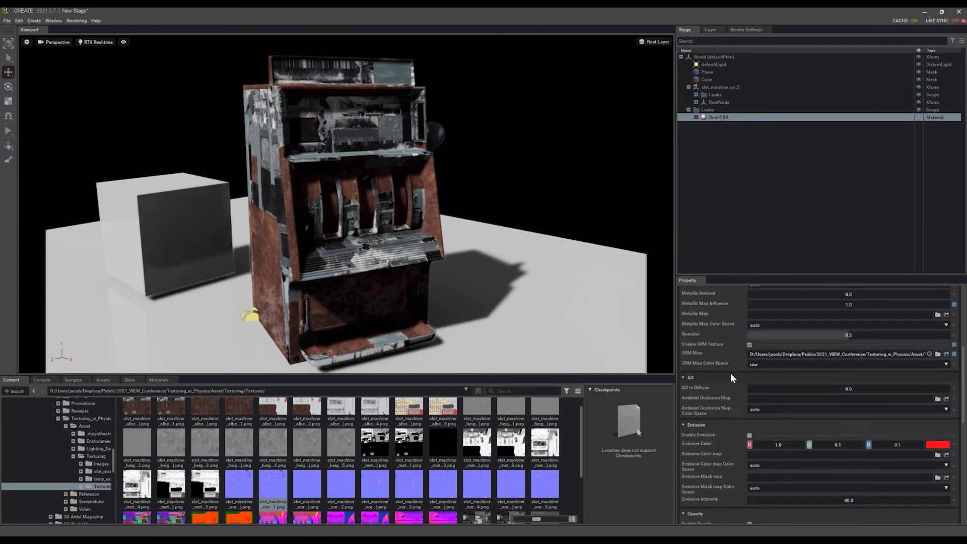
scroll(731, 373, "up", 3)
scroll(731, 373, "up", 3)
scroll(731, 373, "up", 2)
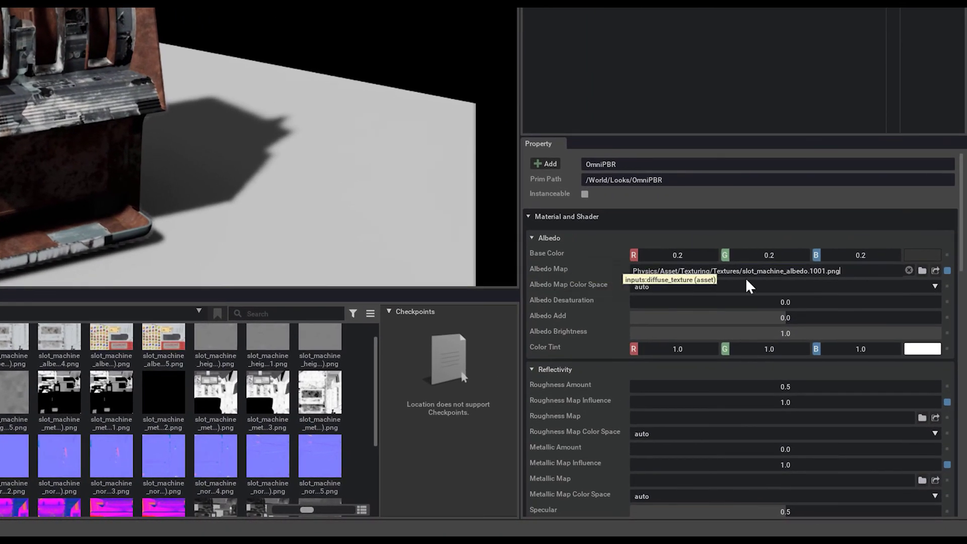
Replace the 1001 tile number in the Albedo Map path with <UDIM>.
left_click_drag(827, 271, 817, 272)
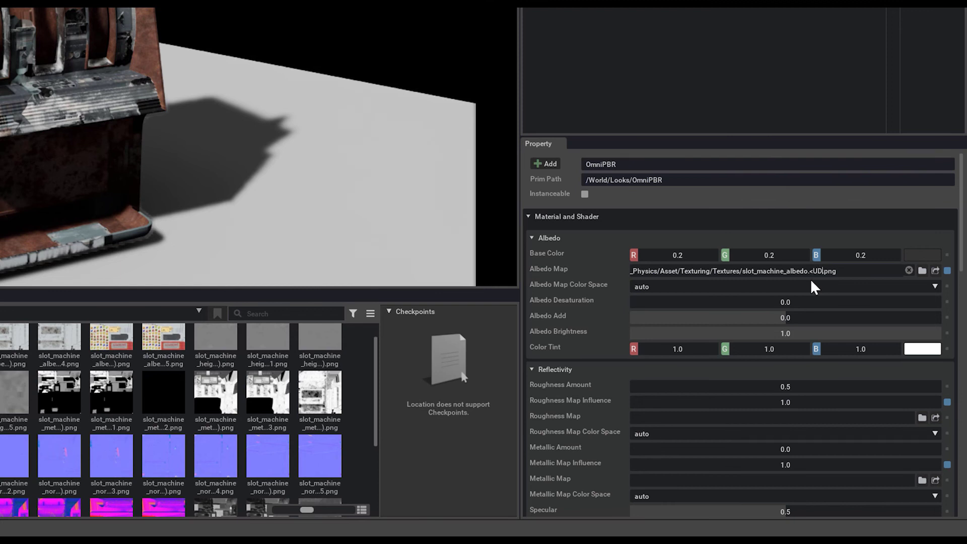
type("IM>")
key("Return")
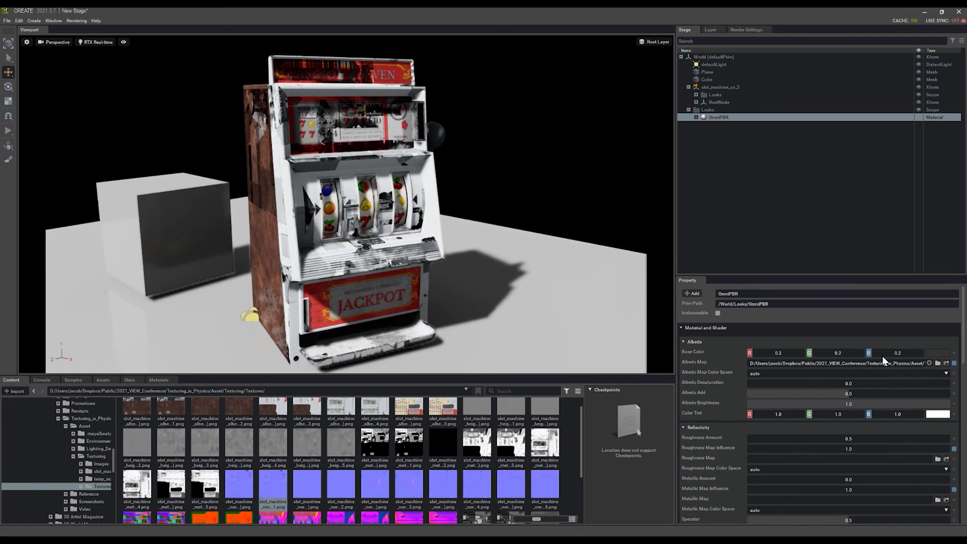
scroll(873, 372, "down", 5)
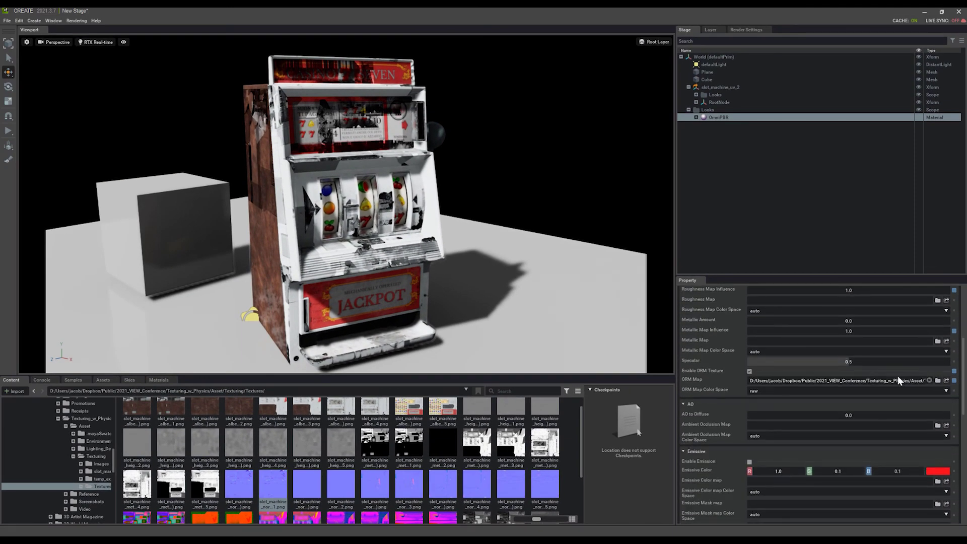
Change the 1001 tile number to <UDIM> in both the ORM Map and Normal Map paths.
left_click(897, 381)
double_click(875, 379)
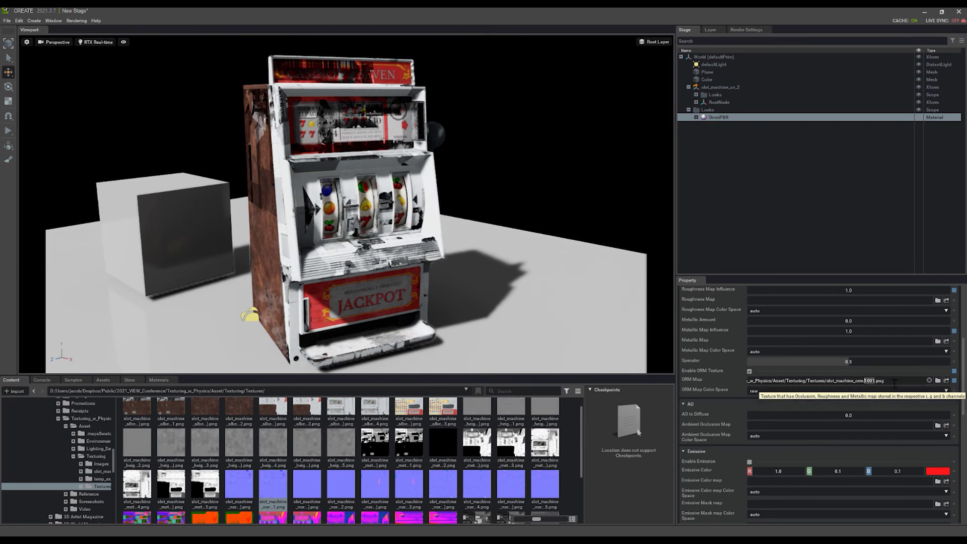
type("<UDIM>")
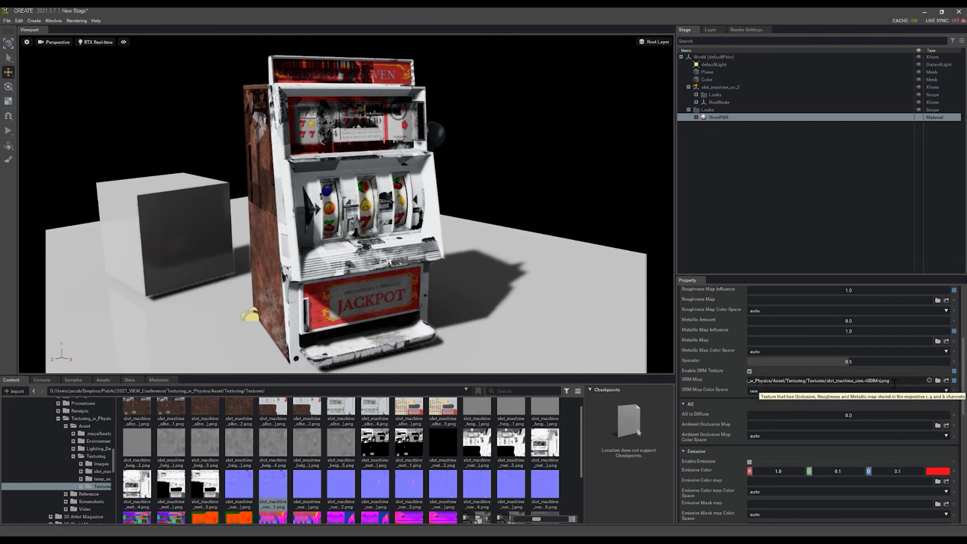
key("Return")
scroll(884, 382, "down", 8)
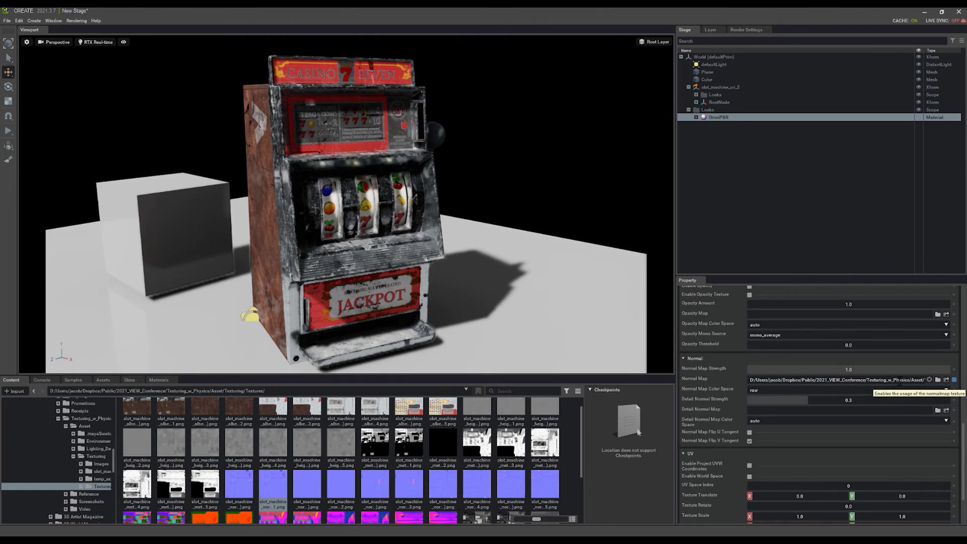
left_click(876, 380)
double_click(870, 380)
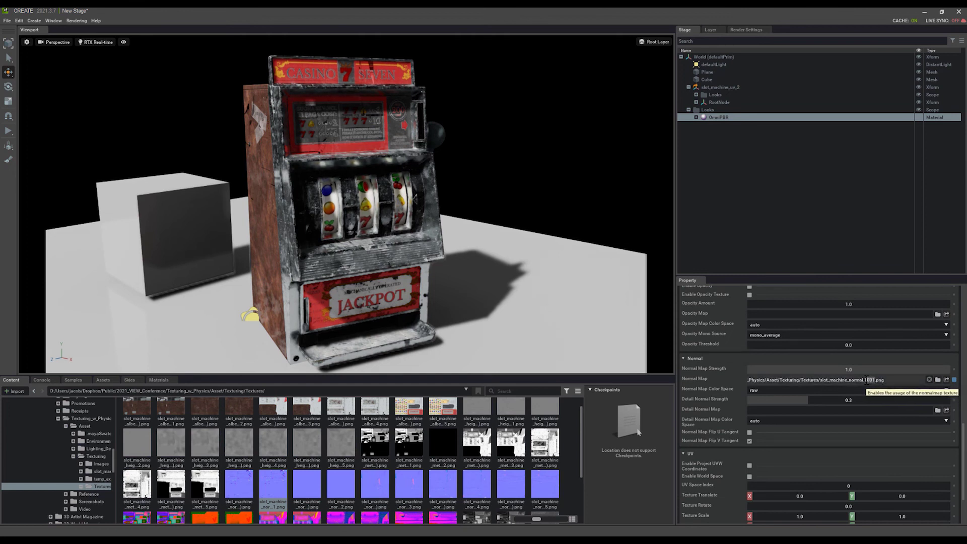
type("<UDIM>")
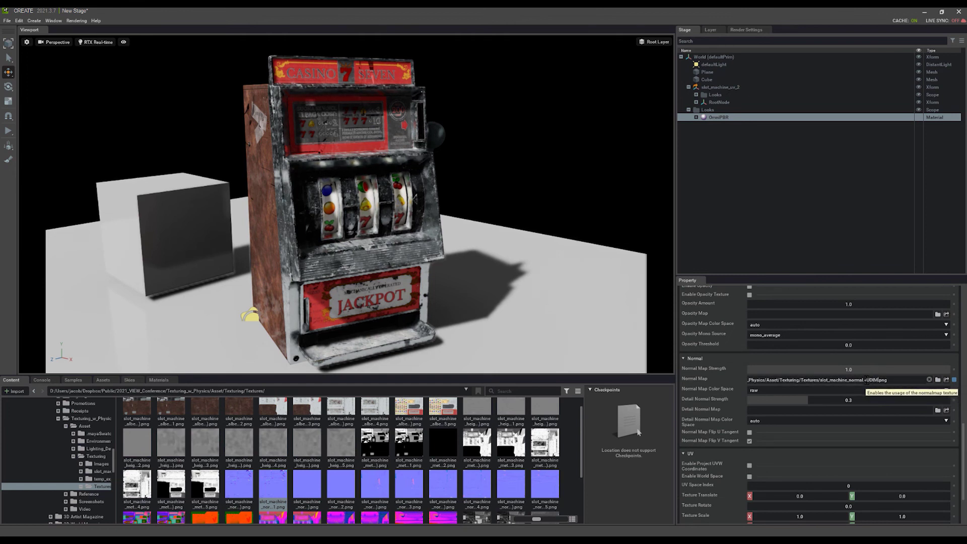
key("Return")
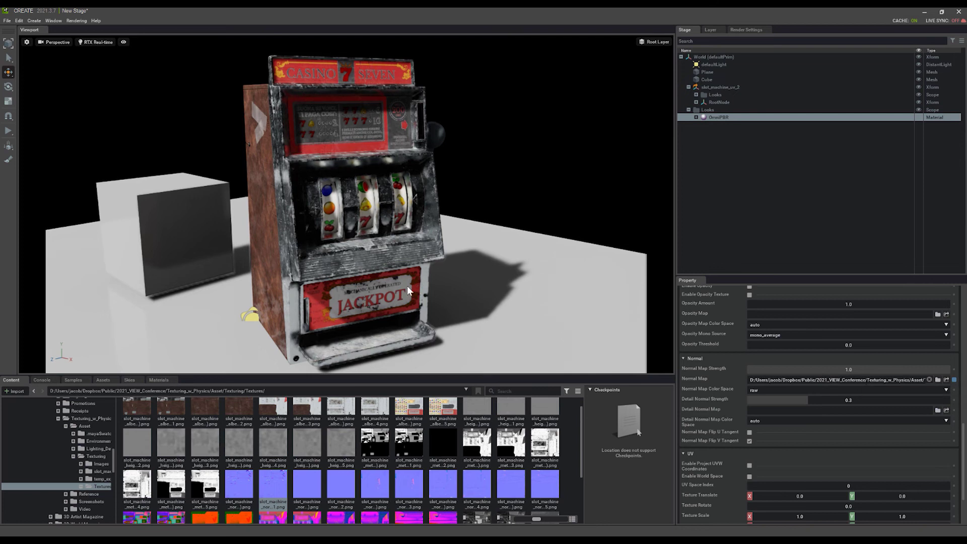
scroll(381, 238, "up", 3)
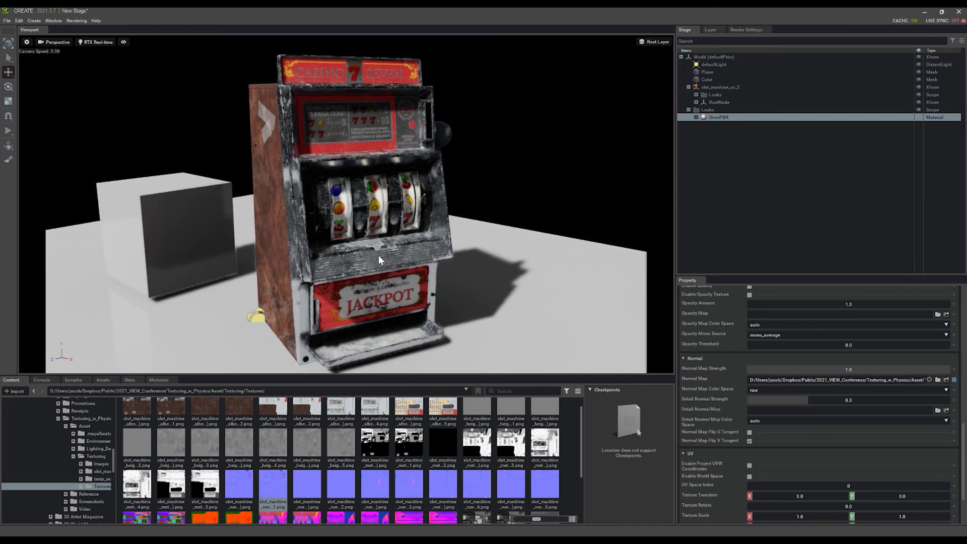
scroll(725, 372, "up", 5)
scroll(726, 372, "up", 2)
scroll(724, 371, "up", 1)
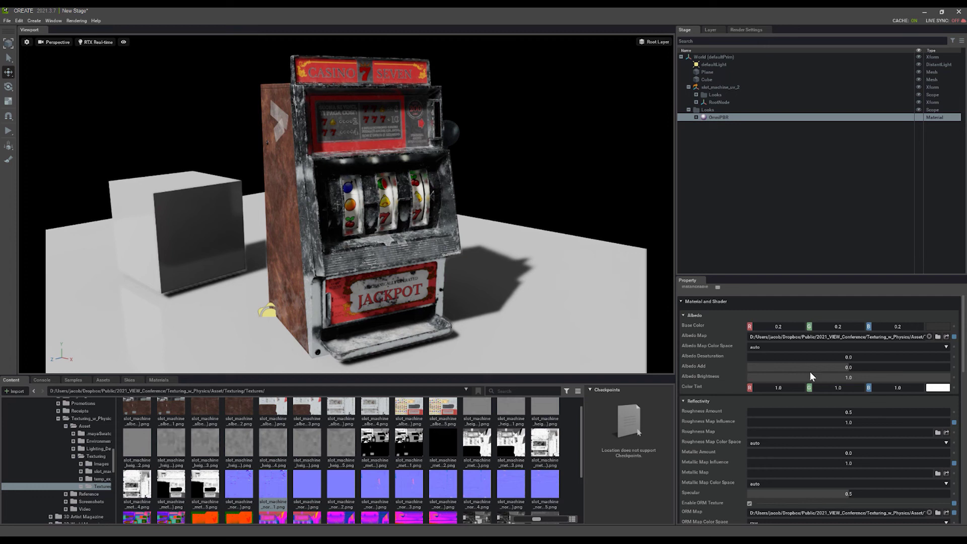
scroll(810, 371, "down", 1)
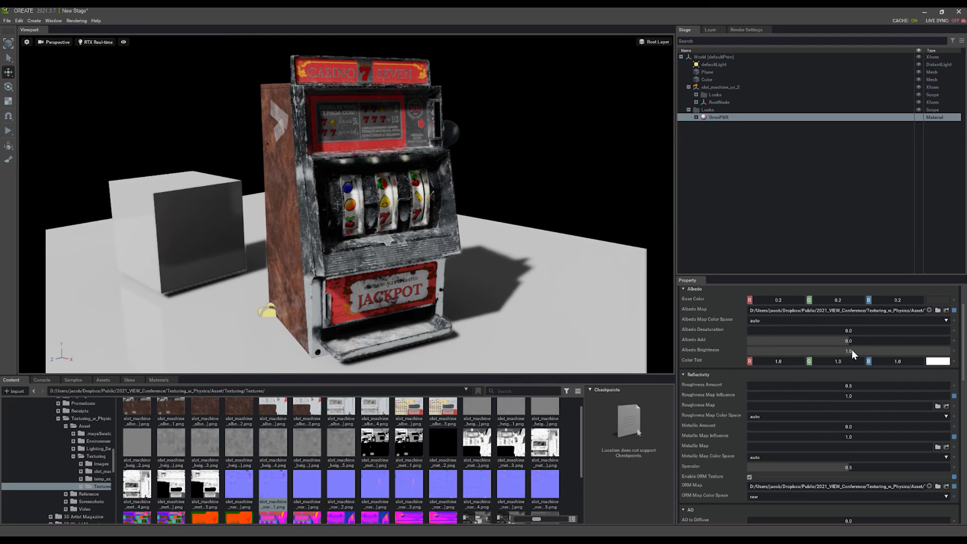
mouse_move(850, 349)
left_mouse_down()
mouse_move(832, 349)
mouse_move(855, 351)
left_mouse_up()
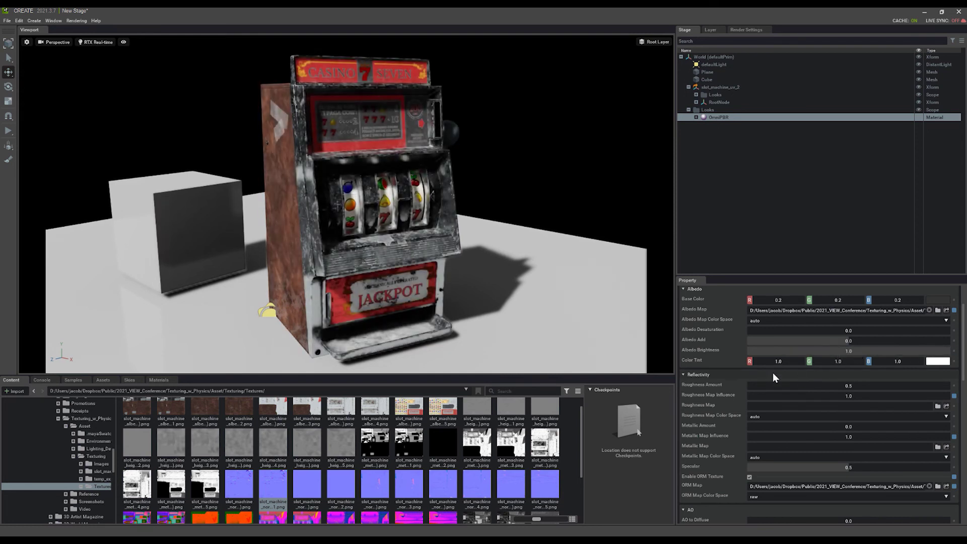
scroll(715, 374, "down", 2)
scroll(720, 383, "down", 3)
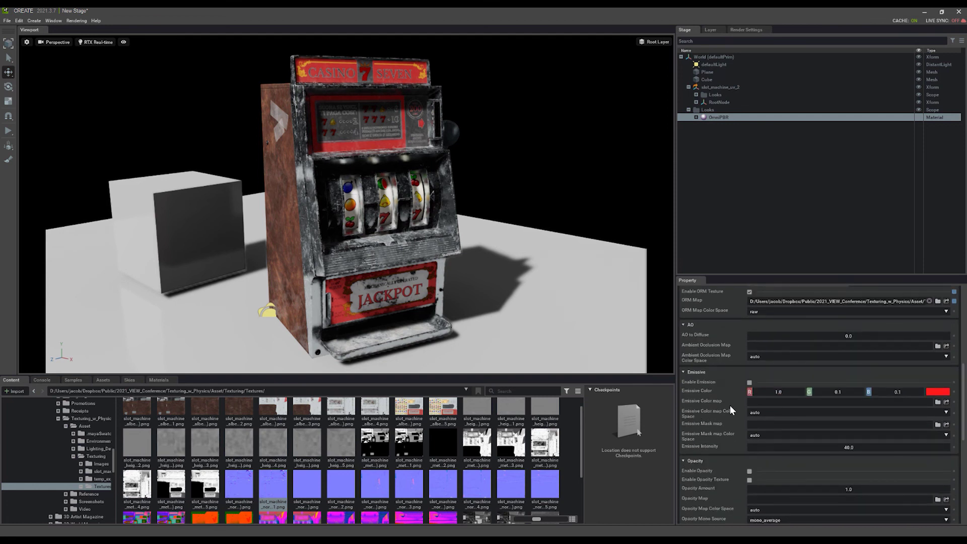
scroll(730, 406, "down", 3)
scroll(730, 412, "up", 3)
scroll(729, 407, "up", 3)
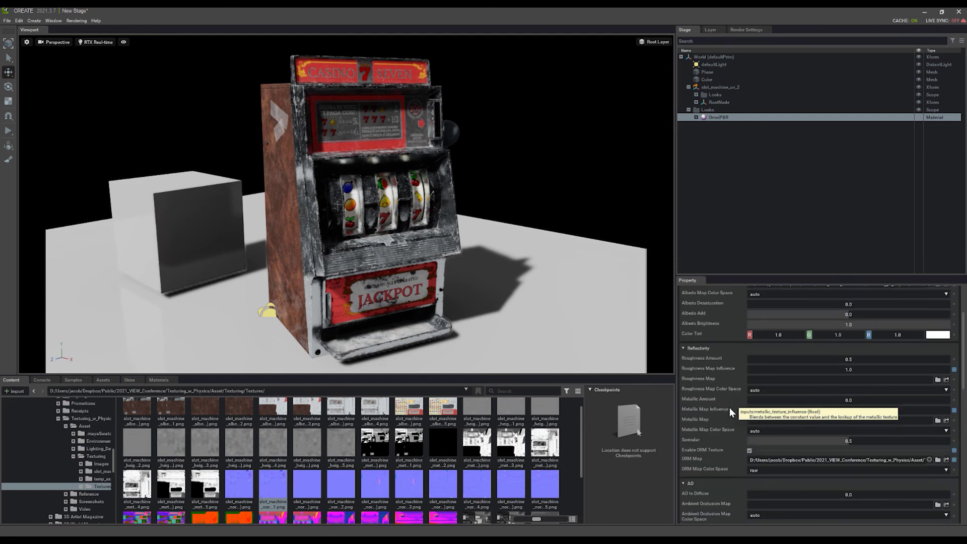
scroll(737, 400, "up", 3)
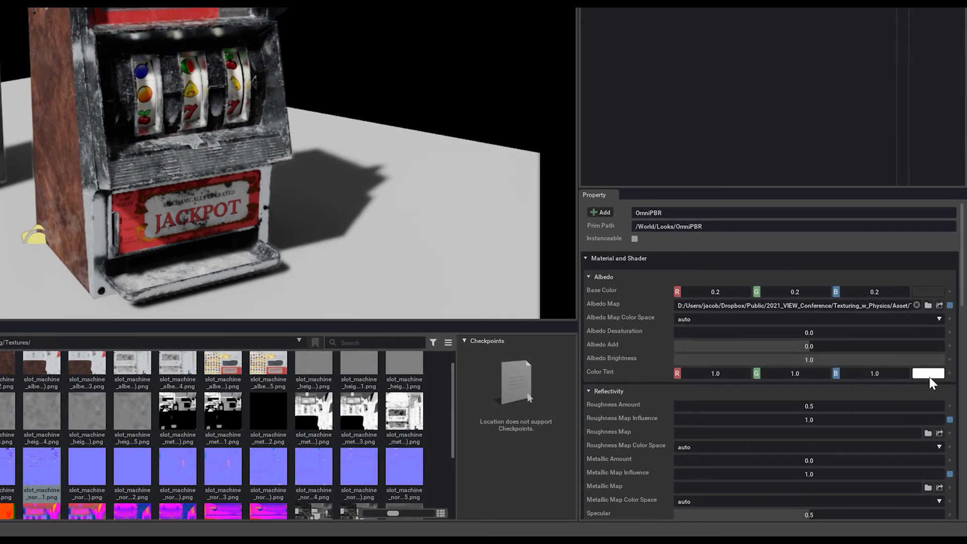
left_click(929, 373)
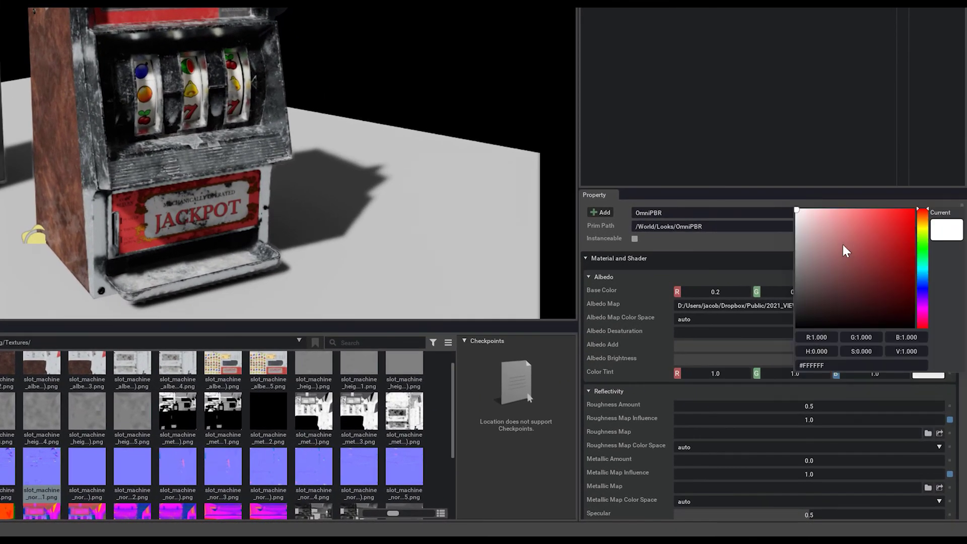
Try a different albedo tint colour and set Albedo Add to -0.03.
mouse_move(843, 244)
left_mouse_down()
mouse_move(900, 251)
mouse_move(826, 217)
mouse_move(687, 313)
left_mouse_up()
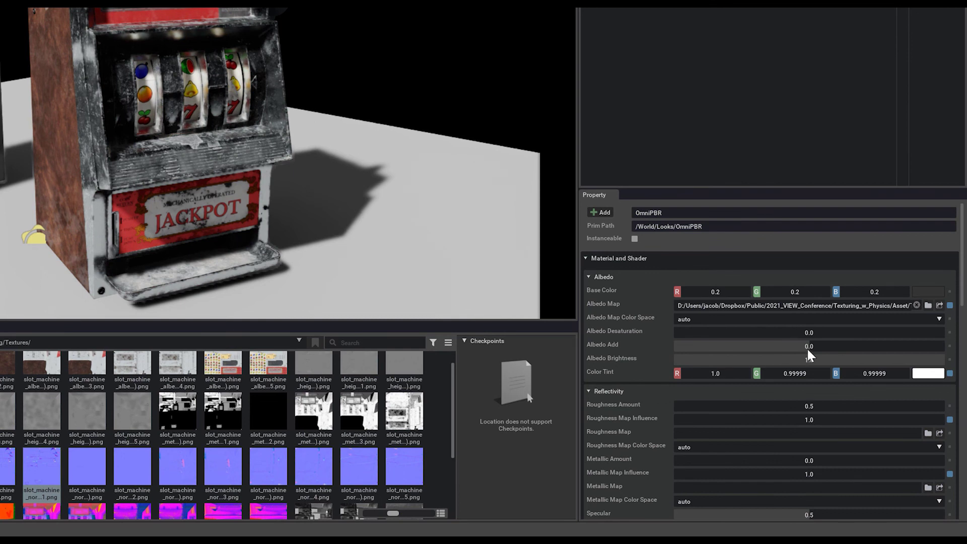
left_click_drag(808, 346, 812, 344)
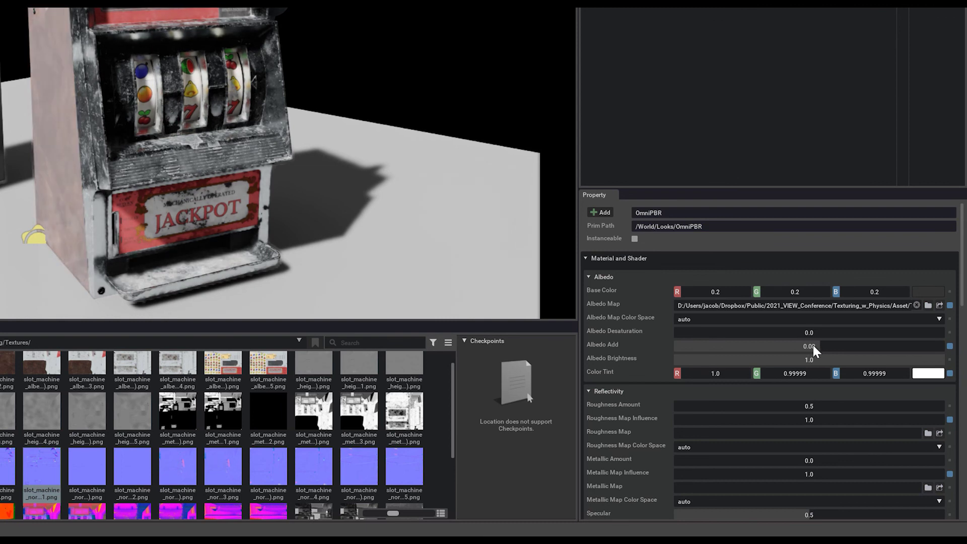
left_click_drag(812, 344, 806, 344)
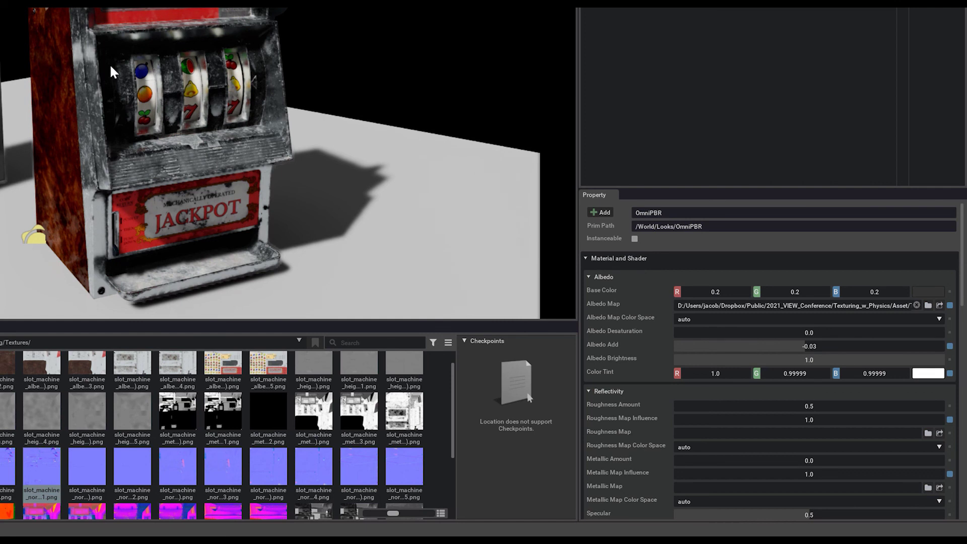
mouse_move(110, 63)
left_mouse_down("alt")
mouse_move(132, 105)
mouse_move(180, 122)
mouse_move(161, 83)
mouse_move(181, 98)
left_mouse_up("alt")
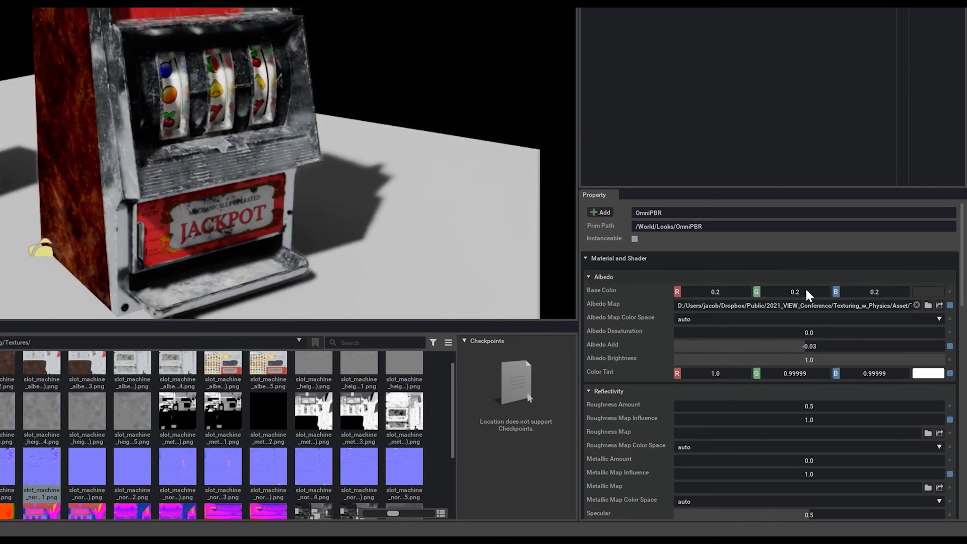
Keep Albedo Brightness at 1.0 after correcting a mistyped value.
double_click(811, 358)
type("2")
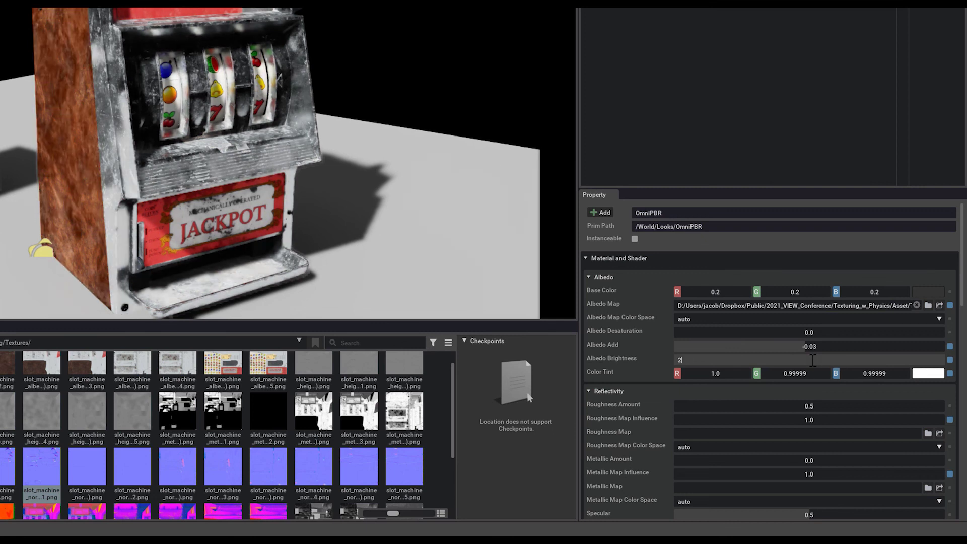
type(".0")
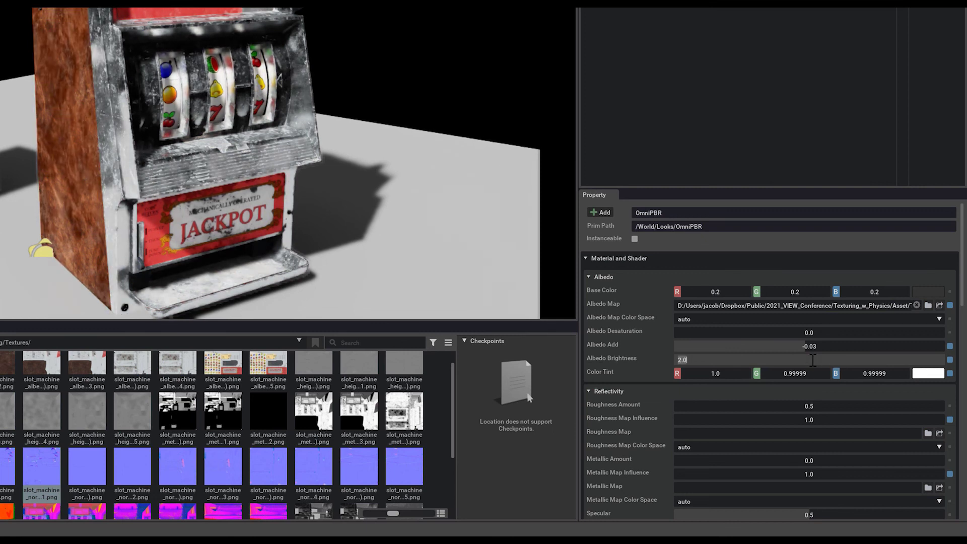
type("3")
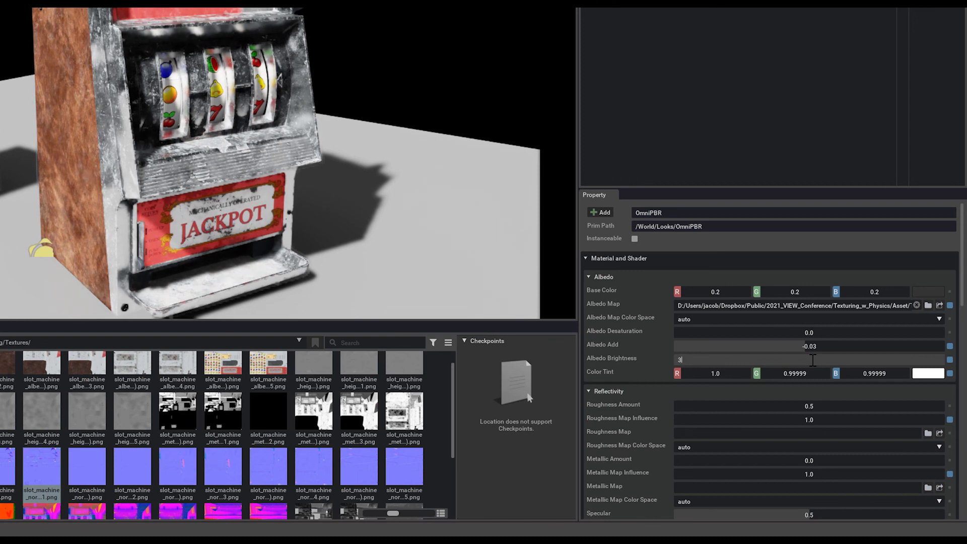
key("BackSpace")
type("1")
key("Return")
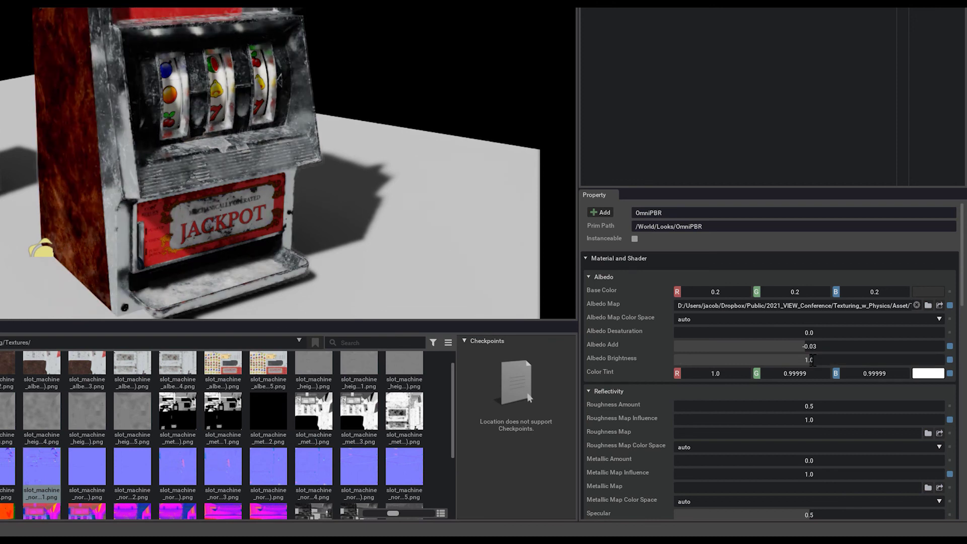
left_click_drag(172, 114, 197, 92, "alt")
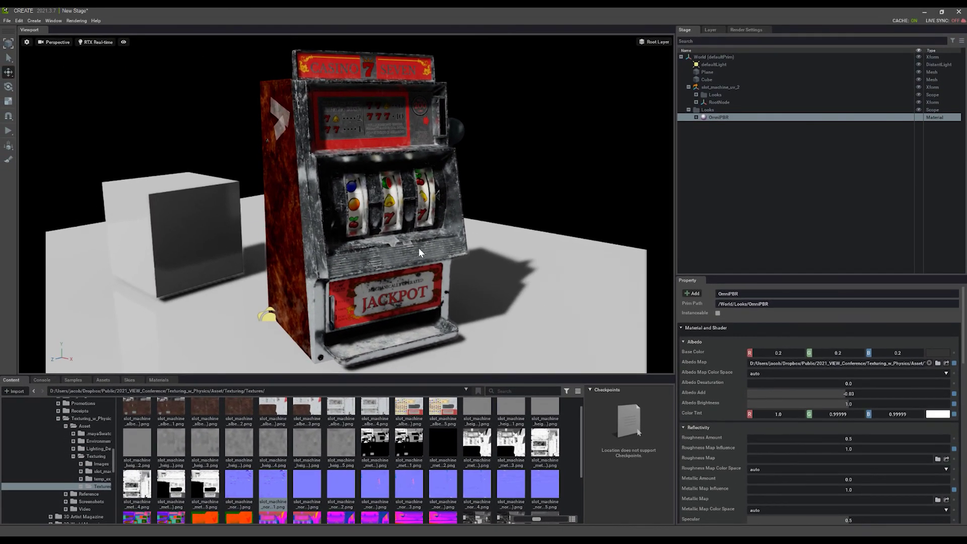
Reset the OmniPBR Albedo Add from -0.03 to 0.0 in the Property panel.
left_click_drag(418, 248, 392, 225, "alt")
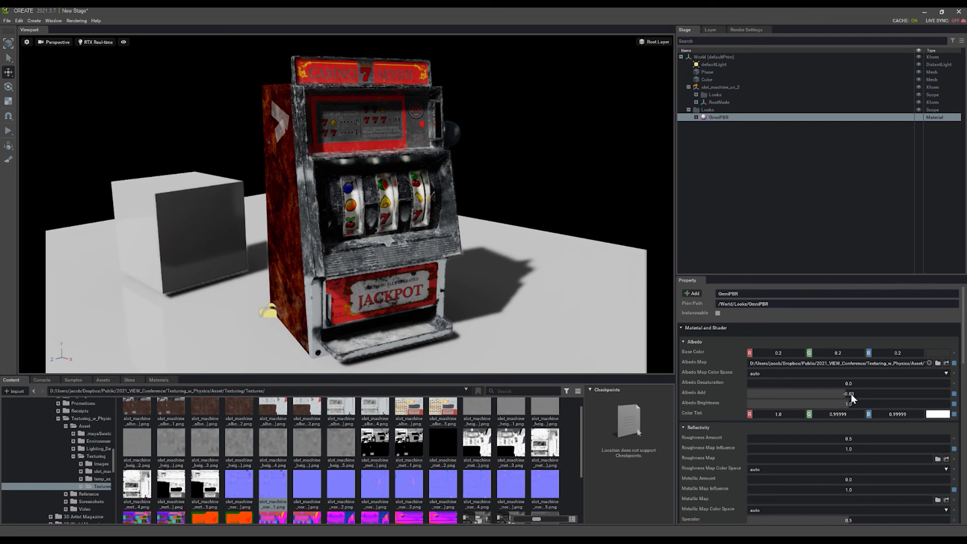
left_click_drag(851, 394, 858, 394)
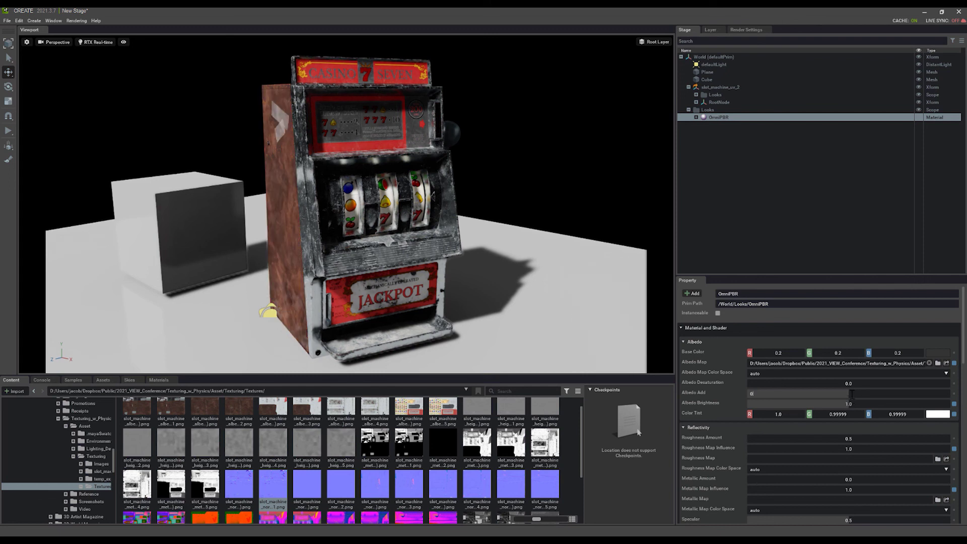